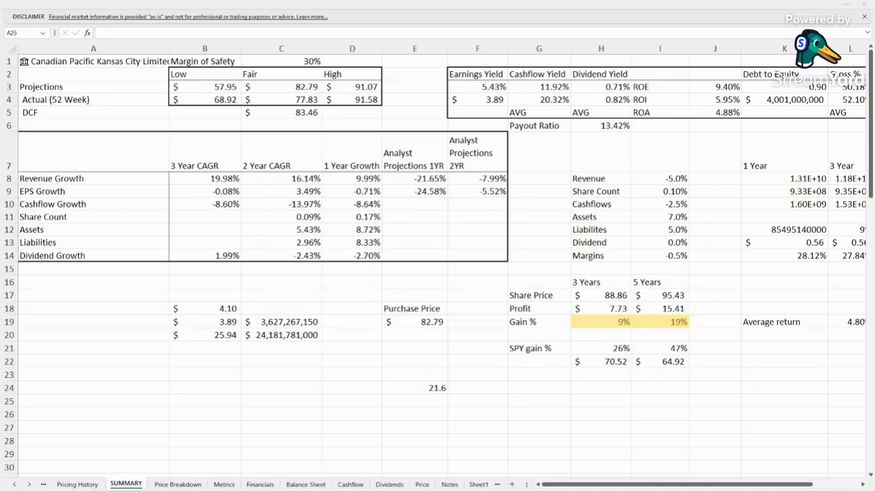
- Reveal the full company name and ticker in cell A1 of the SUMMARY sheet, leaving the entry as is
click(128, 116)
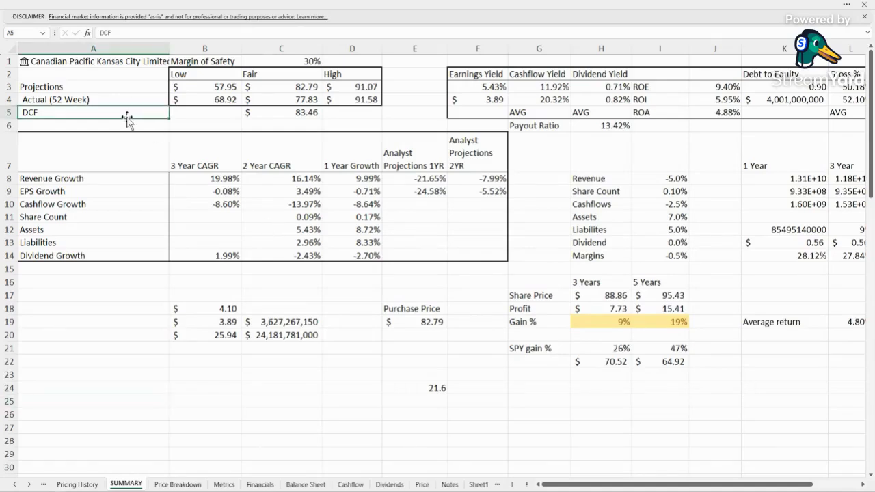
double_click(151, 63)
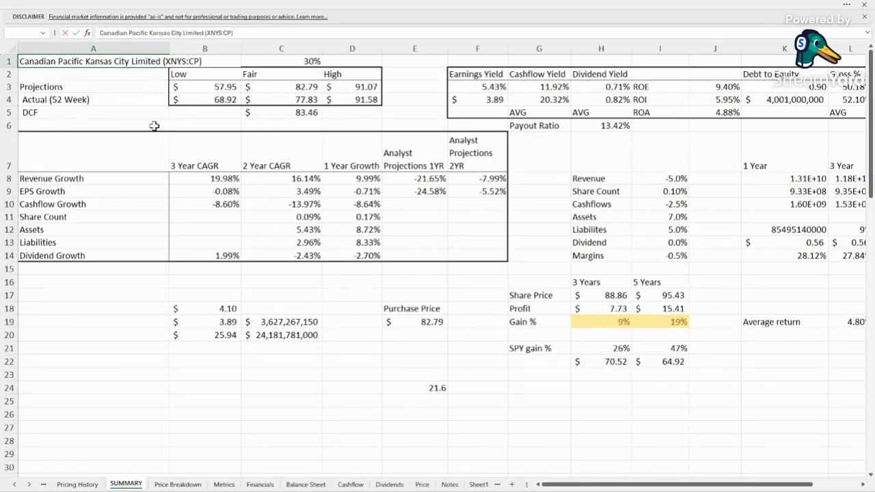
key(Return)
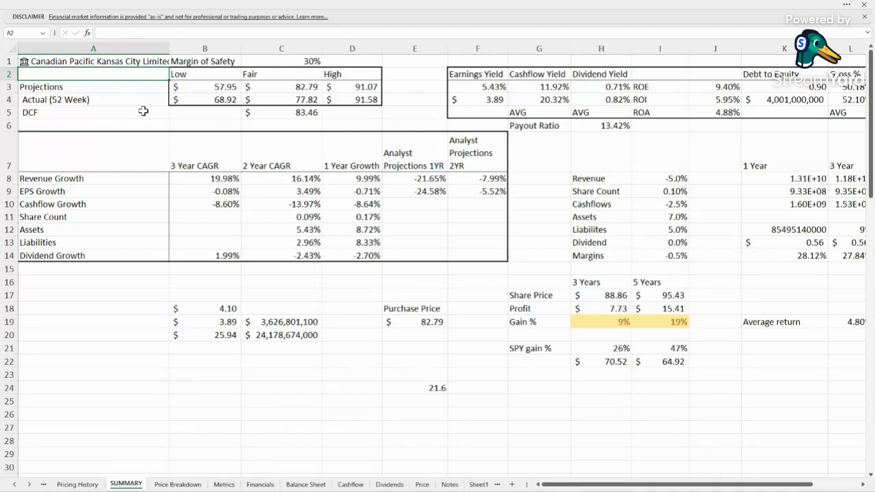
- Compare the low, fair and high price projections with the 52-week actual prices and the DCF value on the SUMMARY sheet
click(309, 87)
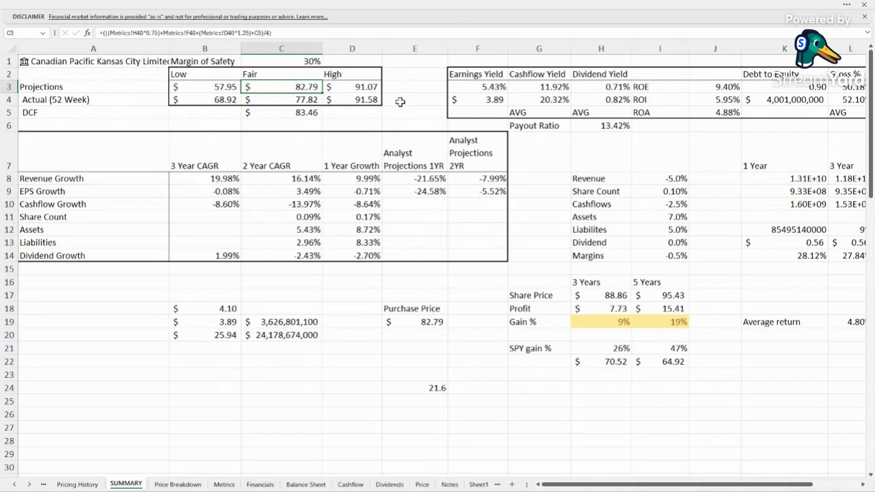
click(302, 112)
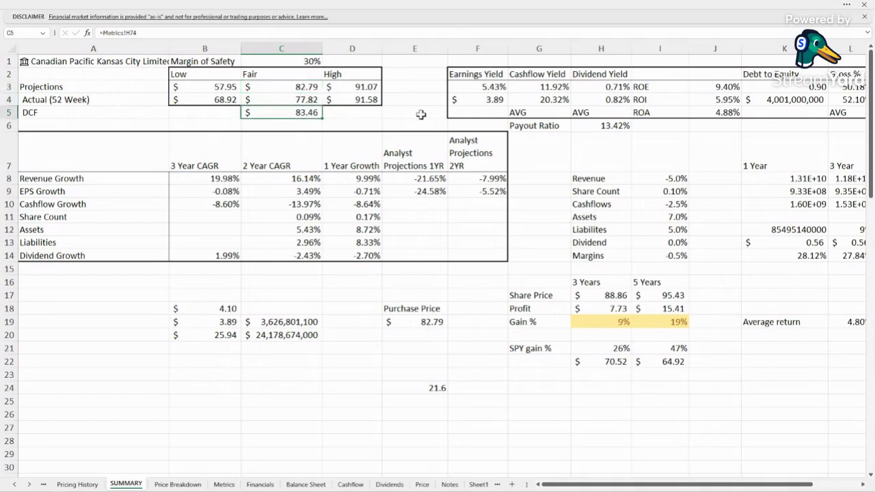
click(361, 112)
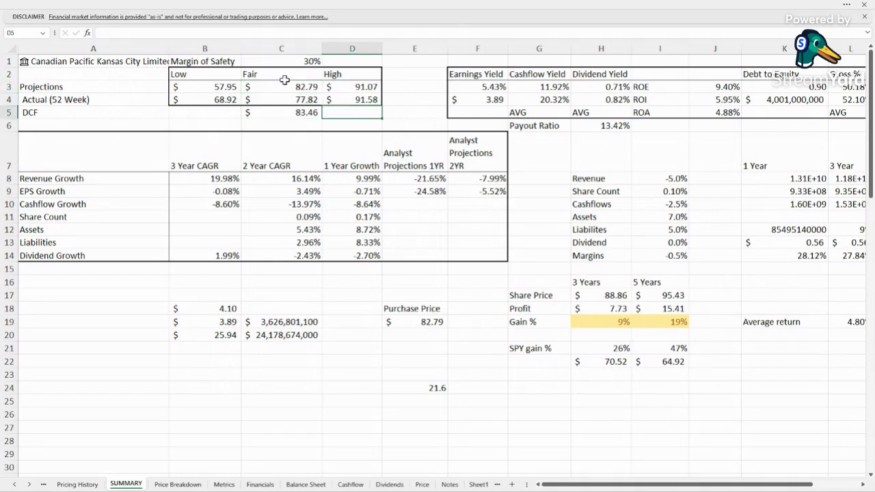
click(301, 100)
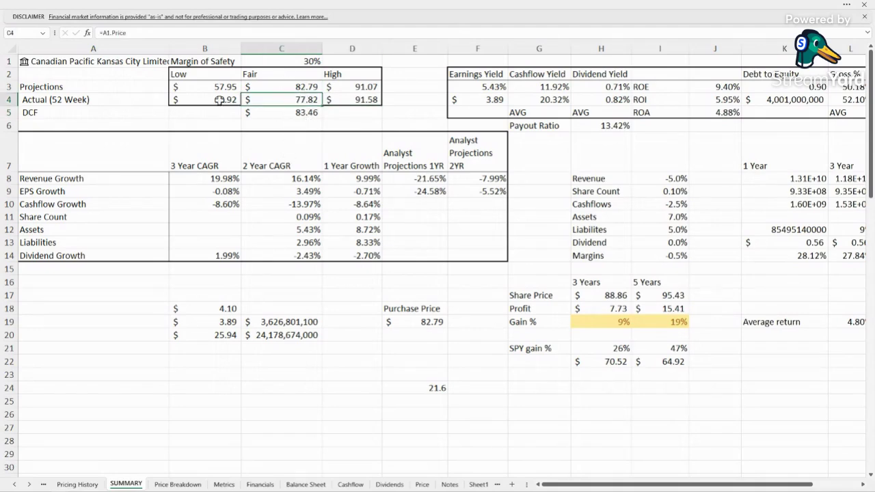
click(219, 100)
mouse_move(351, 99)
mouse_down()
mouse_move(239, 101)
mouse_move(352, 87)
mouse_up()
click(364, 124)
click(217, 90)
click(307, 89)
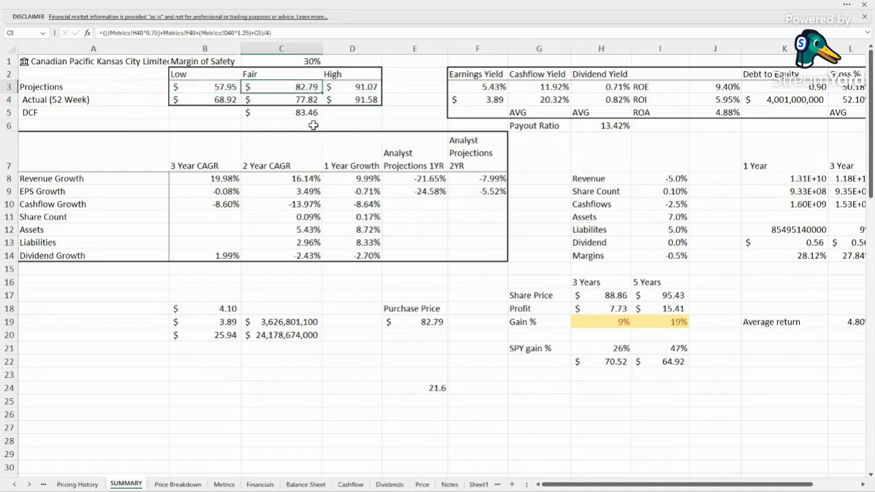
click(361, 87)
click(365, 103)
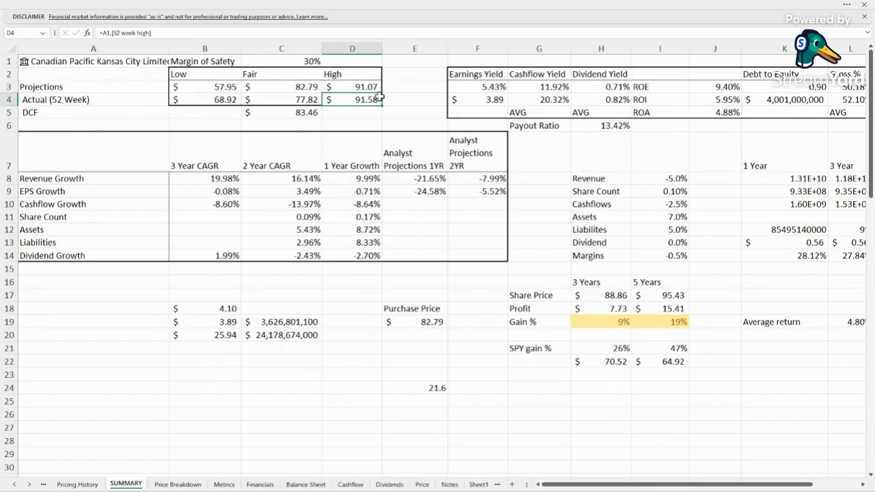
click(373, 87)
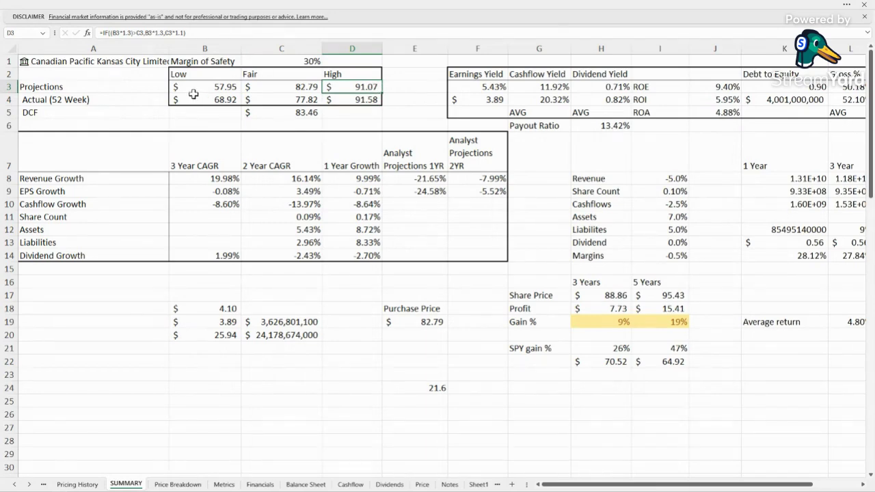
click(237, 87)
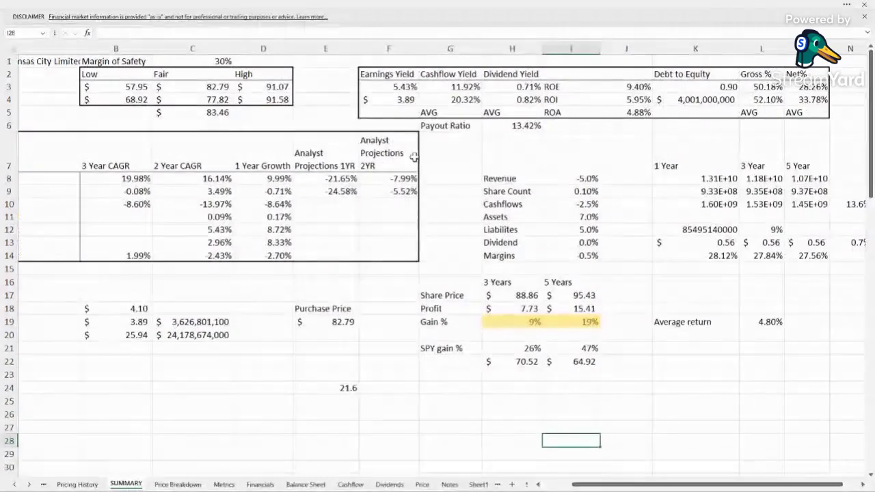
- Examine the earnings yield on the SUMMARY sheet and the 2024 and 2025 EPS figures on the Metrics sheet
click(402, 89)
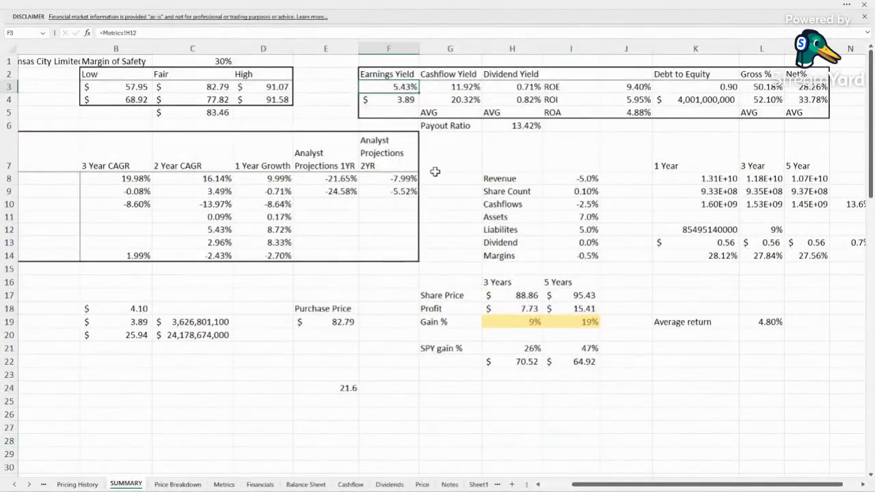
click(223, 484)
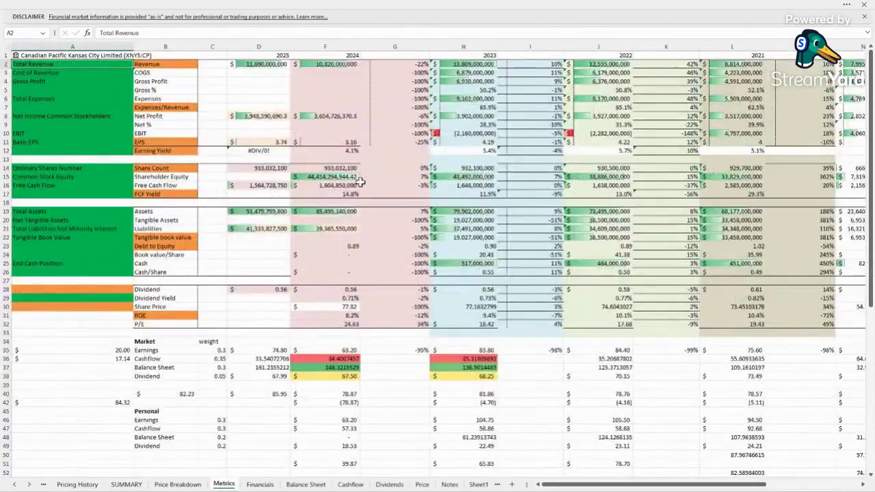
click(273, 140)
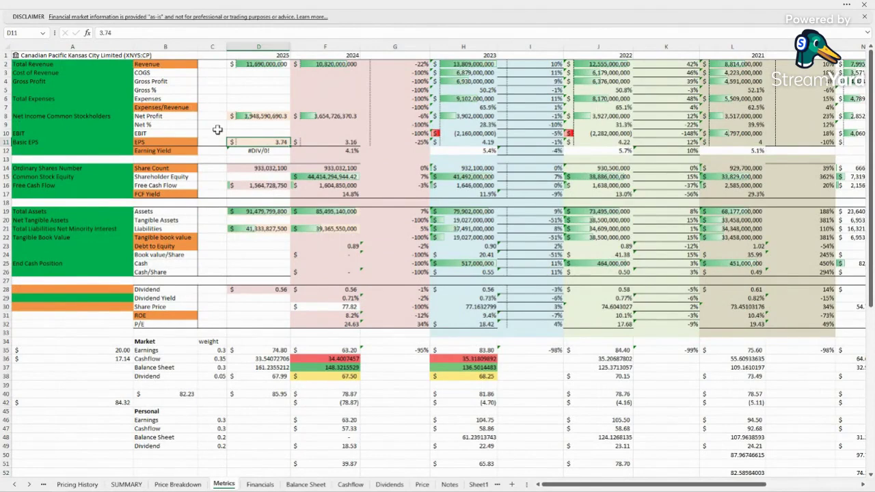
click(353, 141)
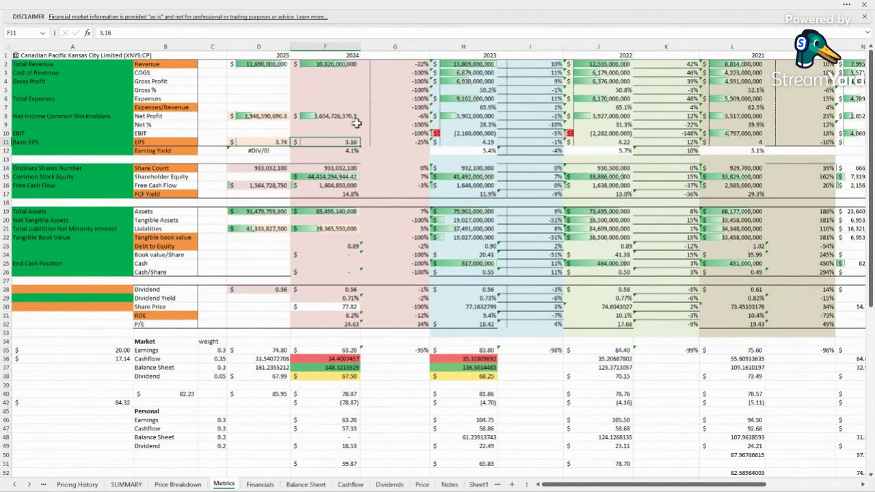
click(262, 140)
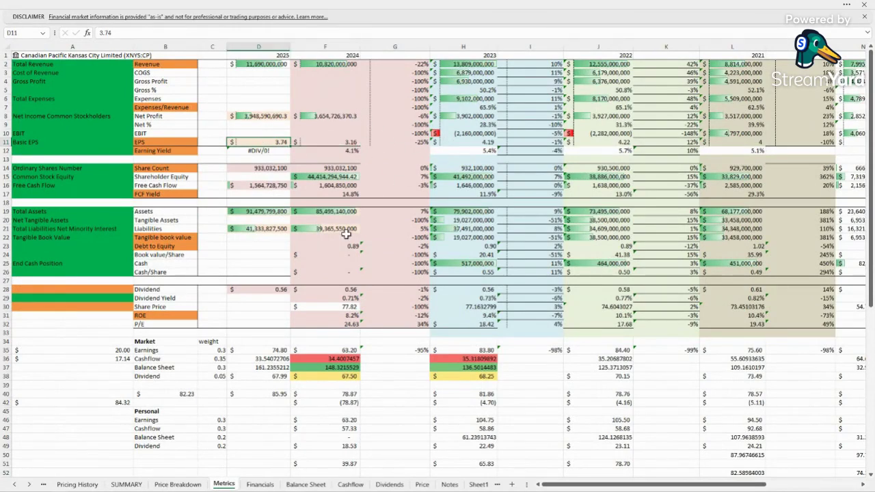
click(87, 485)
click(126, 484)
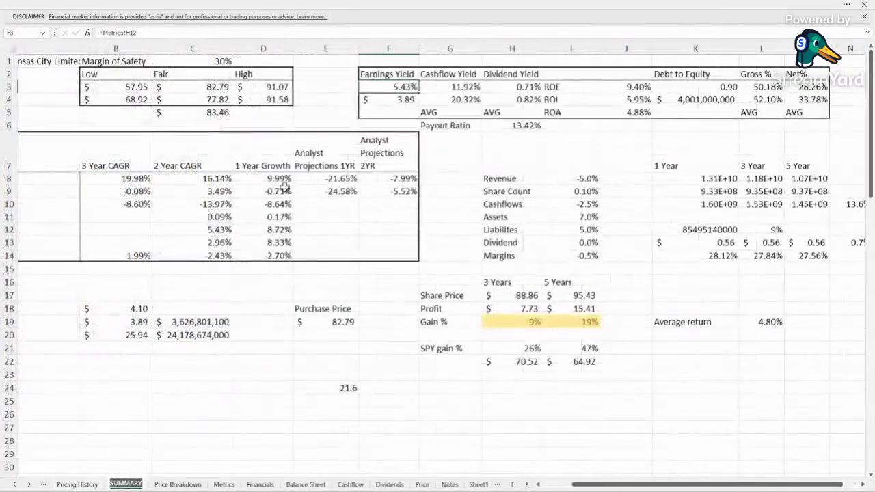
click(393, 96)
click(463, 164)
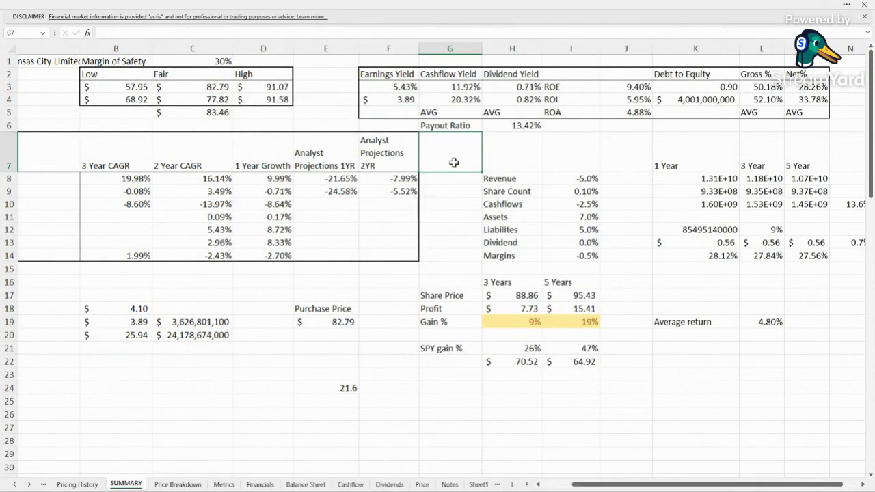
- Review both cashflow yield values and the yearly Free Cash Flow chart on the Cashflow sheet
click(455, 86)
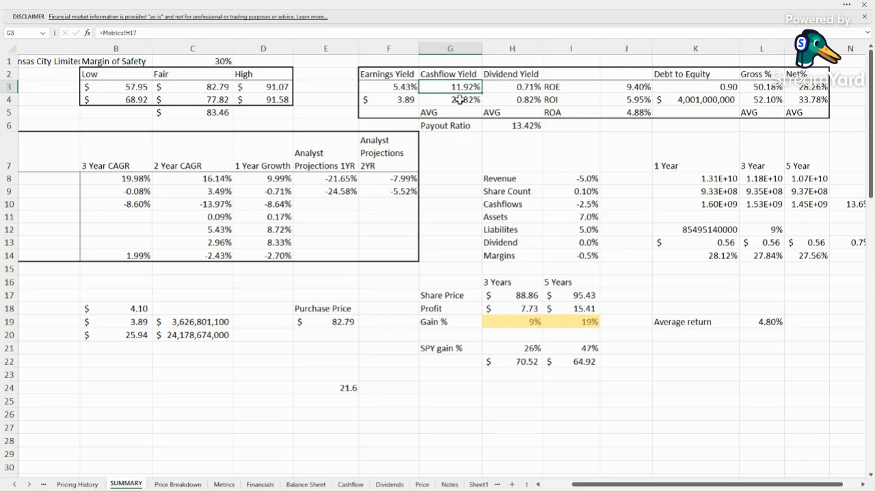
click(459, 99)
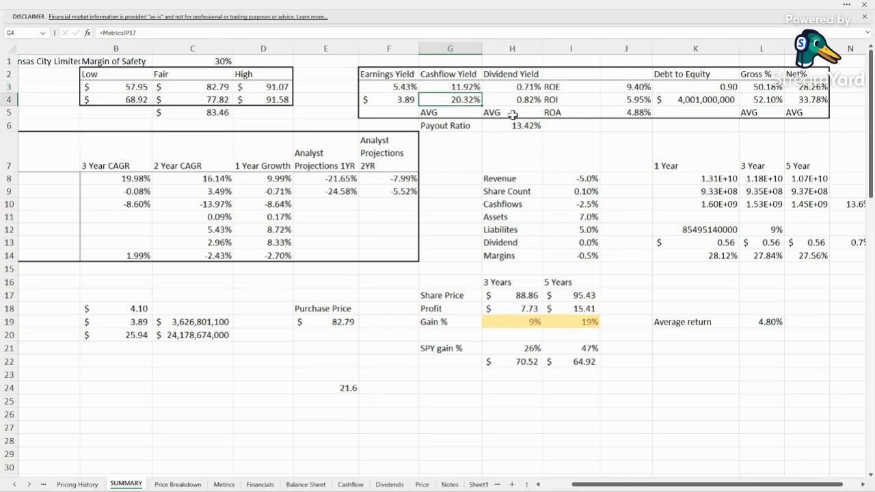
click(351, 484)
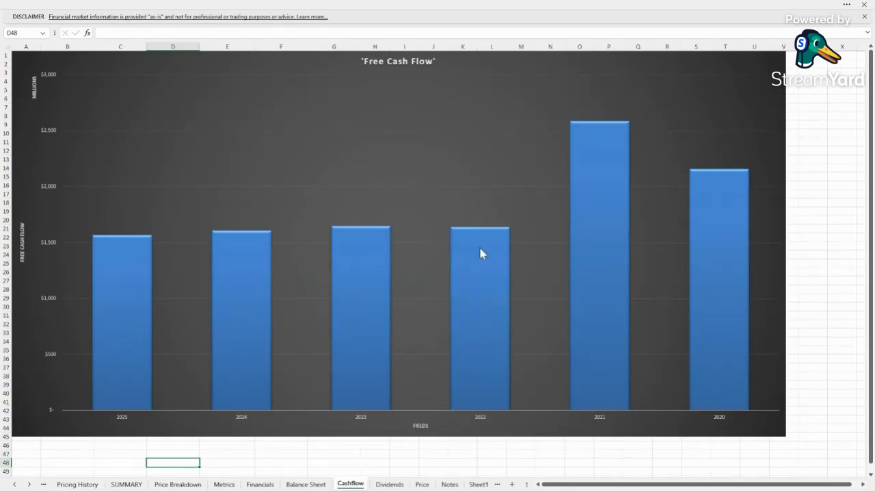
mouse_move(605, 137)
- Return to the SUMMARY sheet and review the dividend yield values and the payout ratio
click(127, 484)
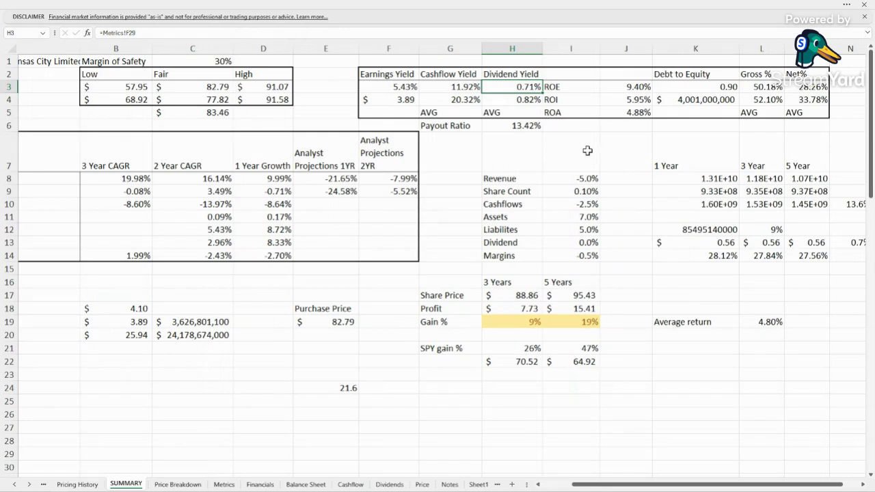
click(516, 100)
click(537, 128)
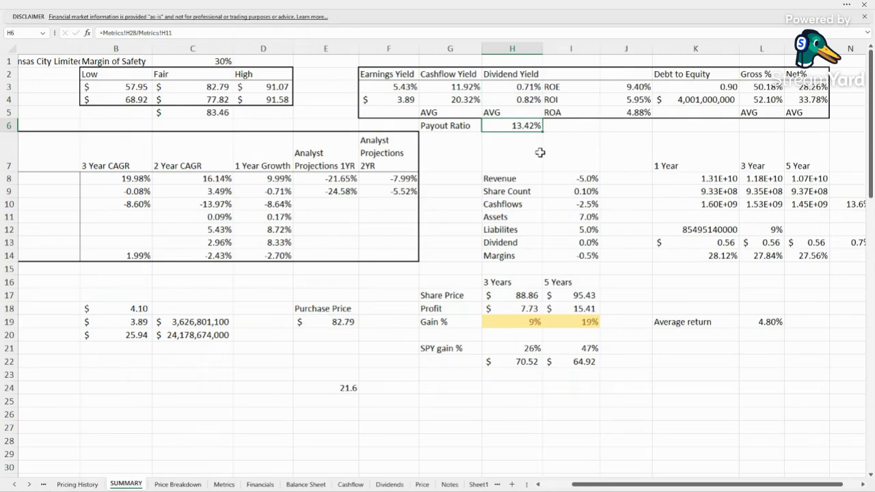
click(585, 138)
click(512, 127)
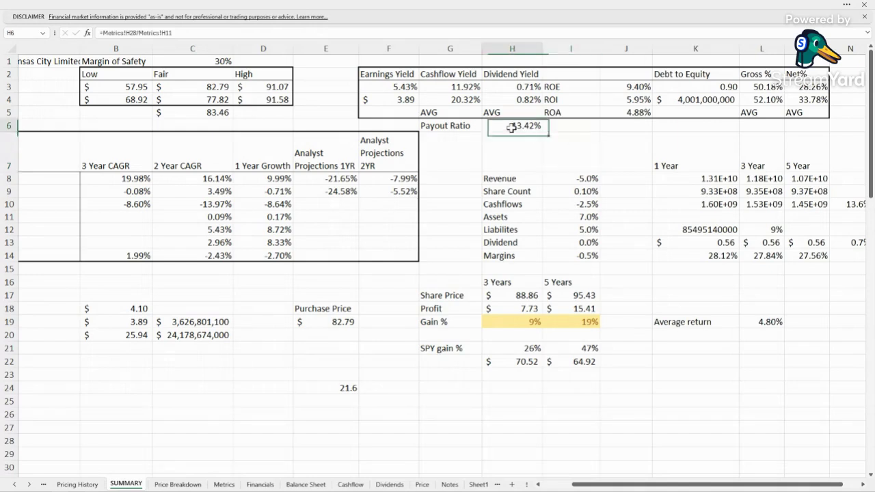
click(512, 138)
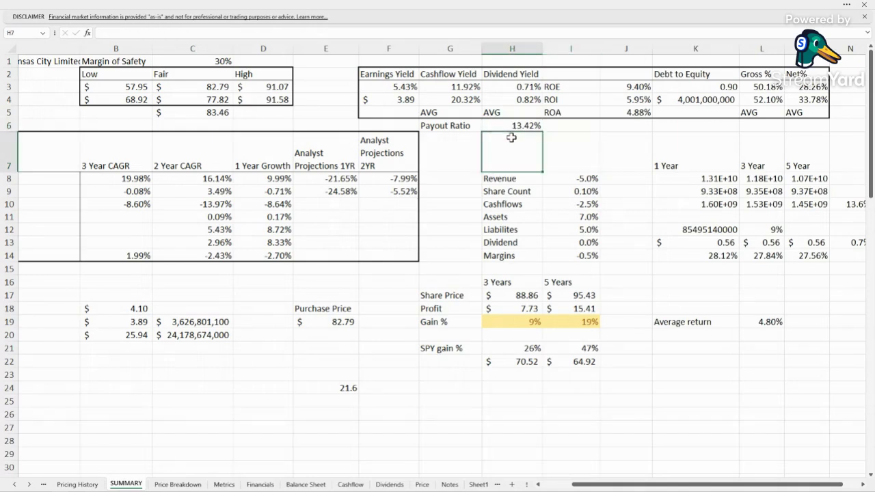
- Examine the ROE, ROI, ROA and debt-to-equity figures on the SUMMARY sheet
click(639, 87)
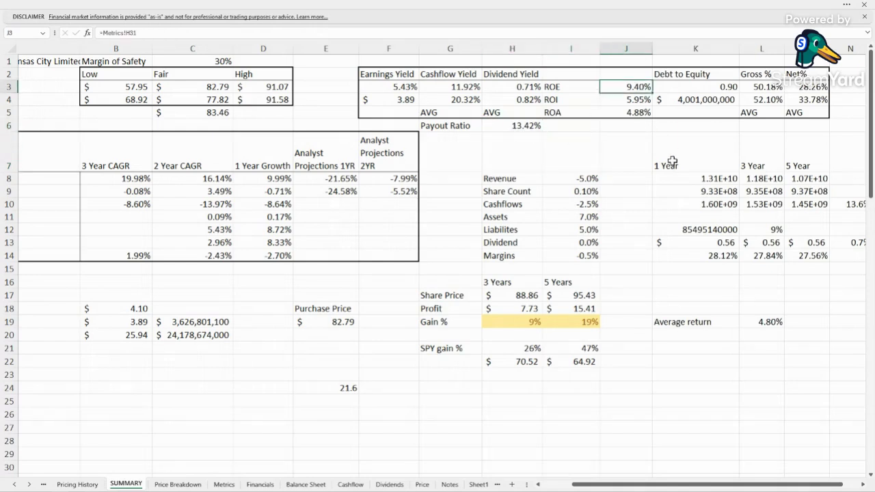
click(705, 87)
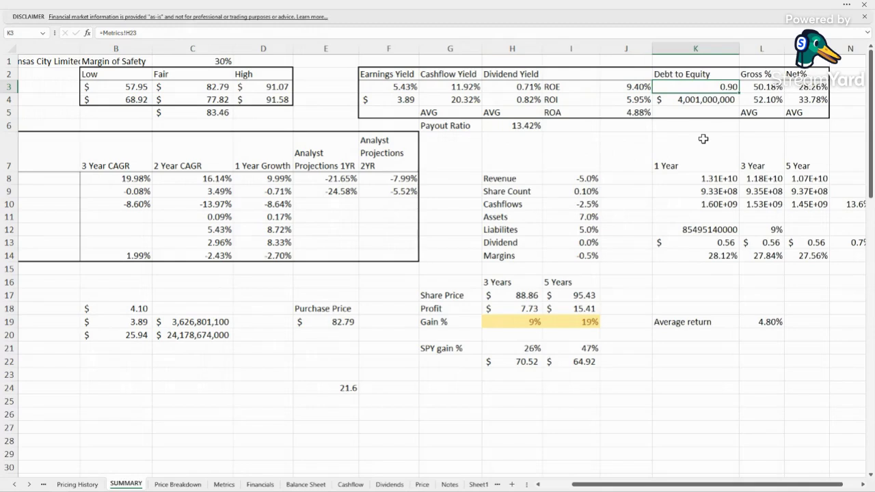
key(Down)
key(Left)
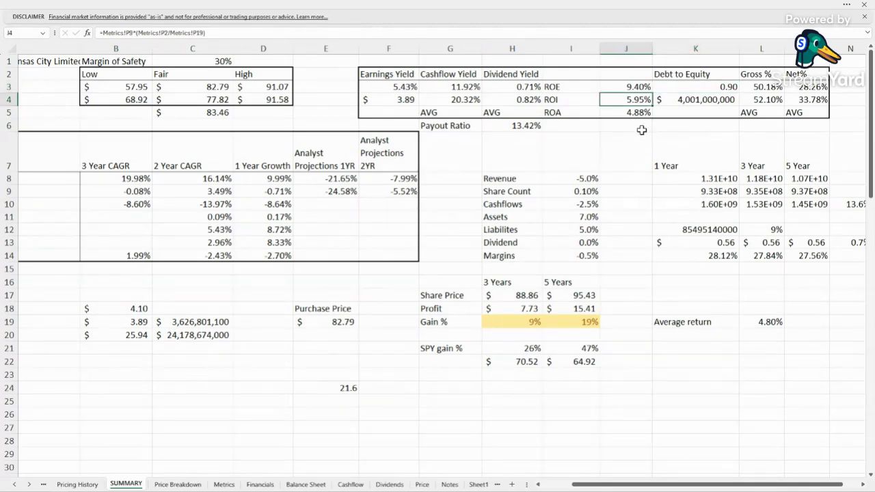
click(634, 114)
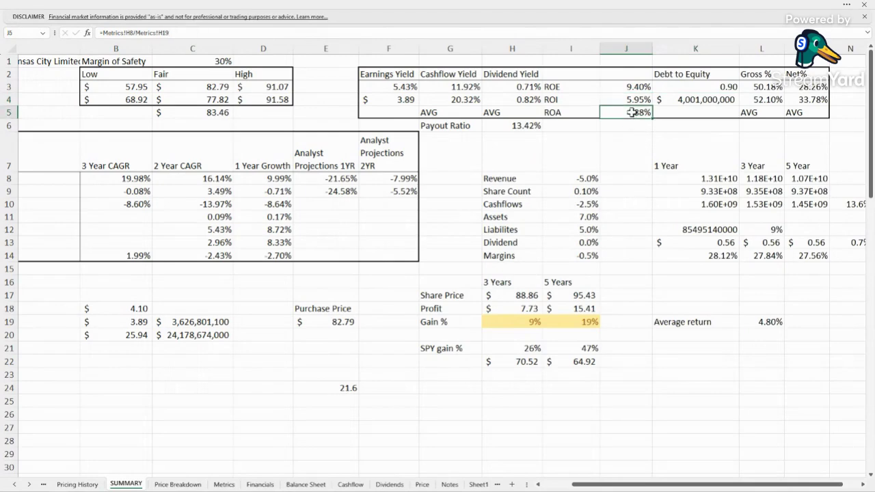
click(644, 136)
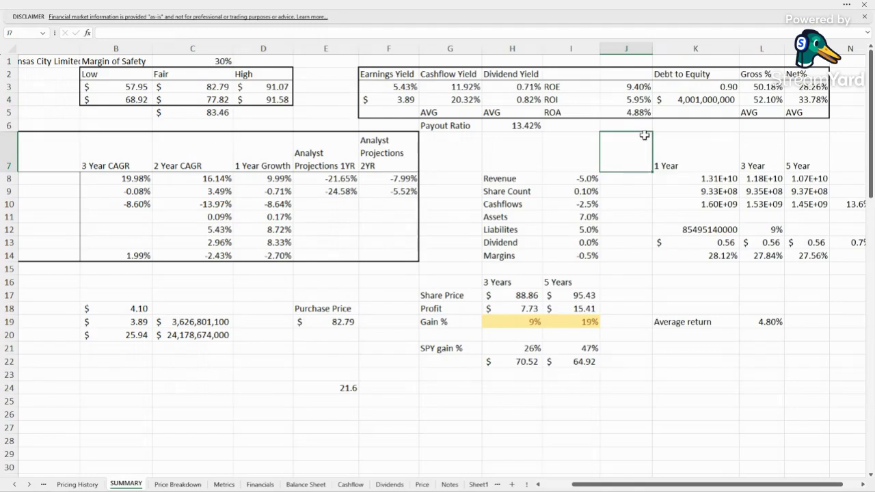
click(641, 111)
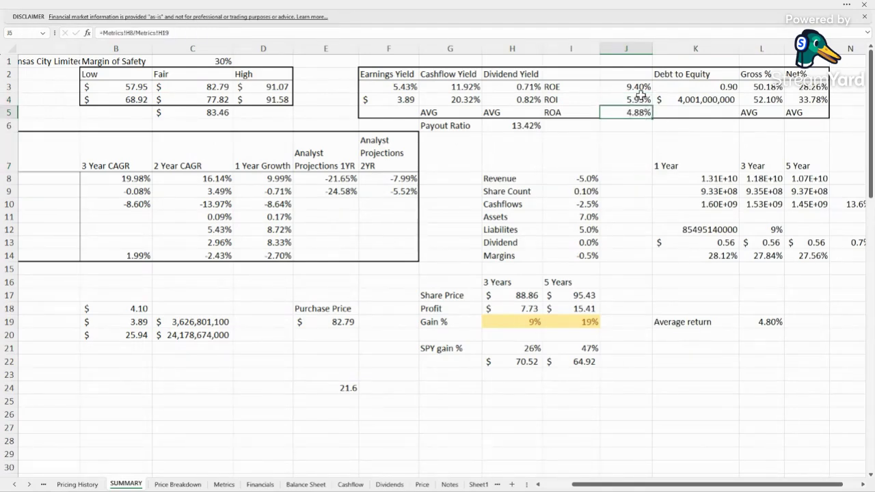
- Review the two gross margin and two net margin percentages on the SUMMARY sheet
click(643, 87)
key(Right)
key(Right)
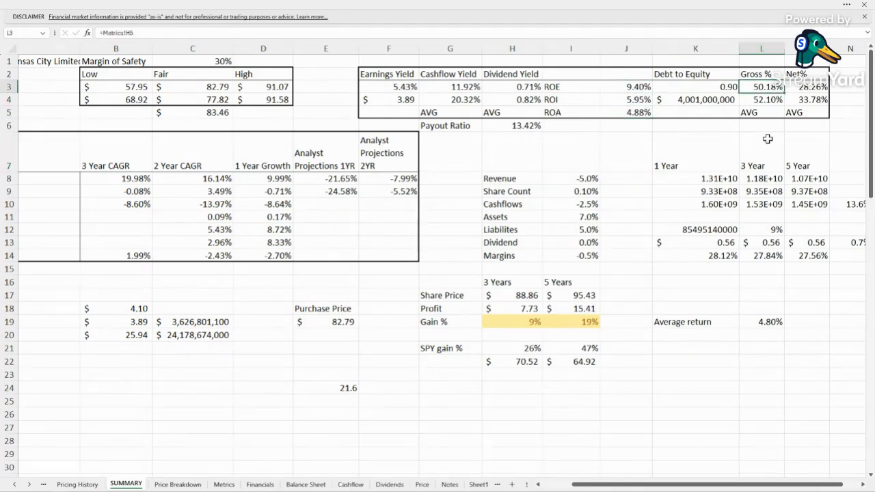
click(768, 101)
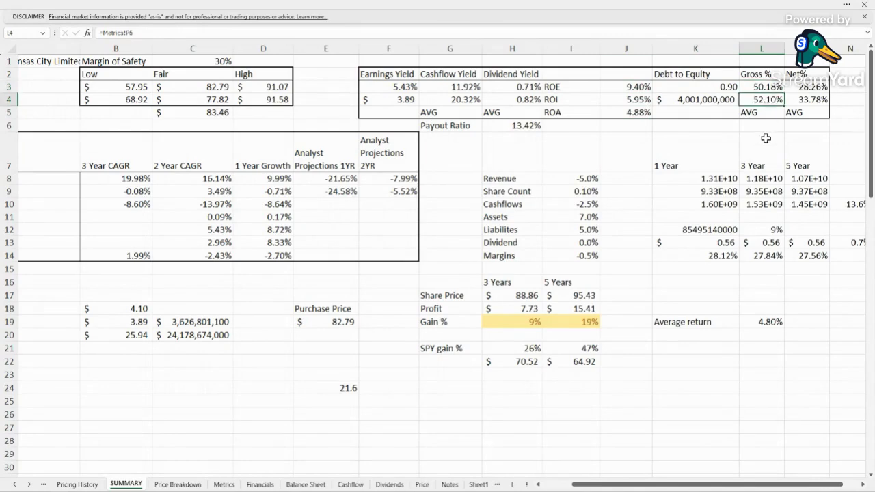
click(812, 85)
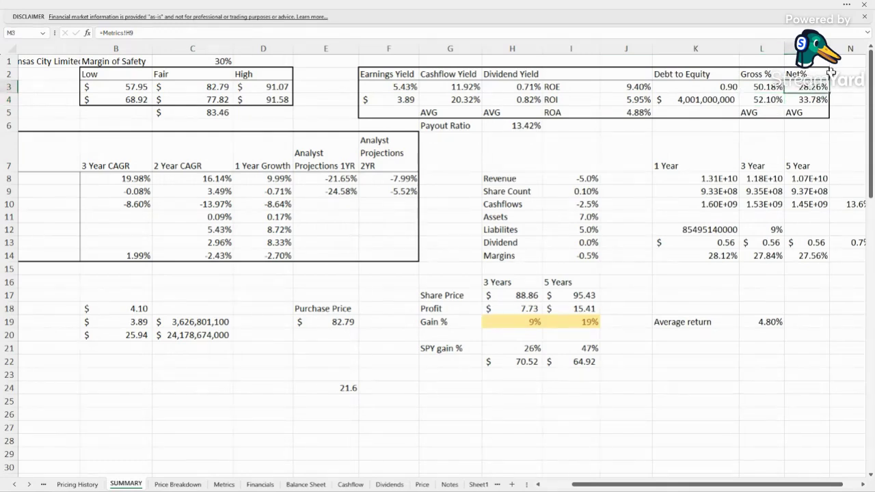
click(811, 103)
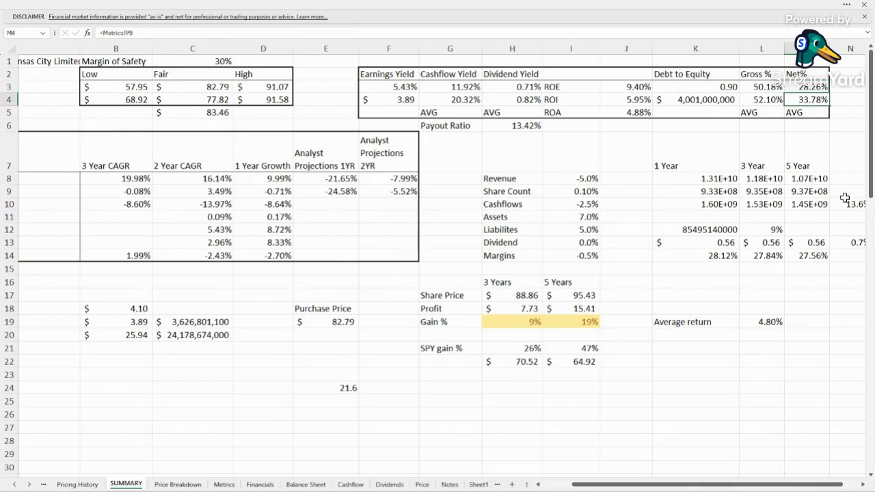
- Review the growth assumptions from Revenue through Margins on the SUMMARY sheet
scroll(363, 231, left, 1)
drag(595, 180, 659, 251)
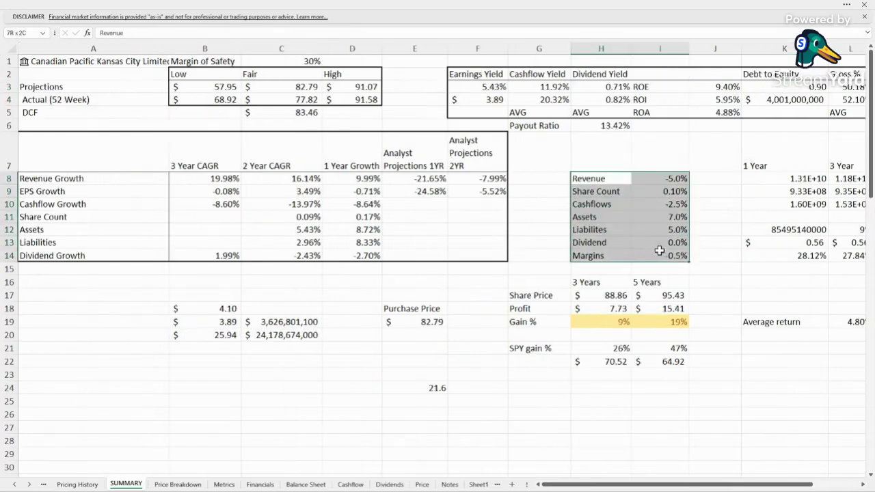
click(757, 292)
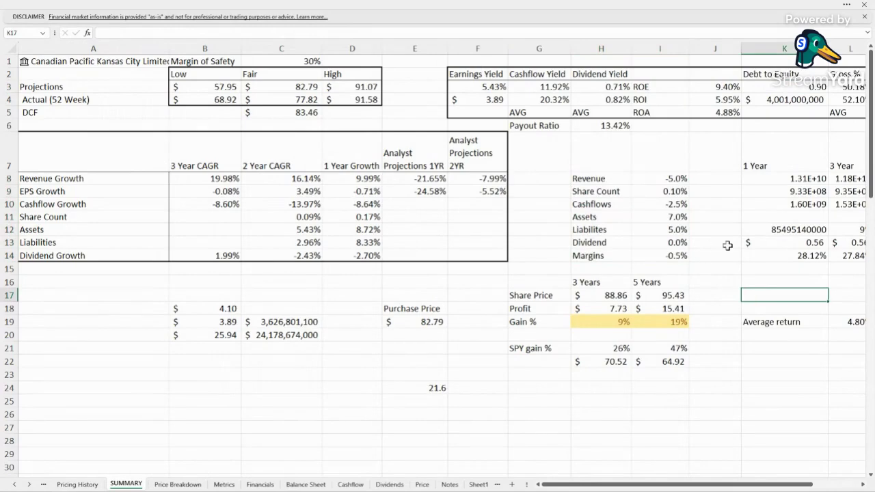
- Compare the 3-year, 2-year and 1-year revenue growth rates with the one- and two-year analyst revenue projections
drag(420, 179, 479, 183)
click(538, 192)
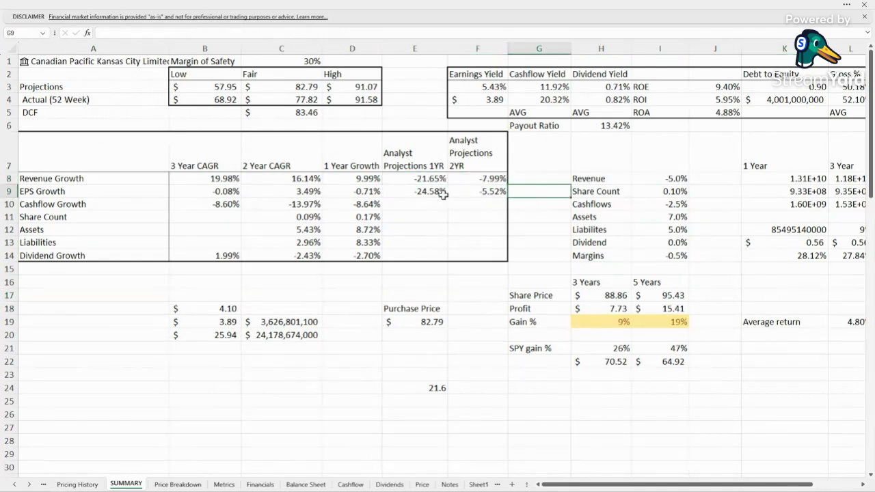
click(203, 178)
click(258, 178)
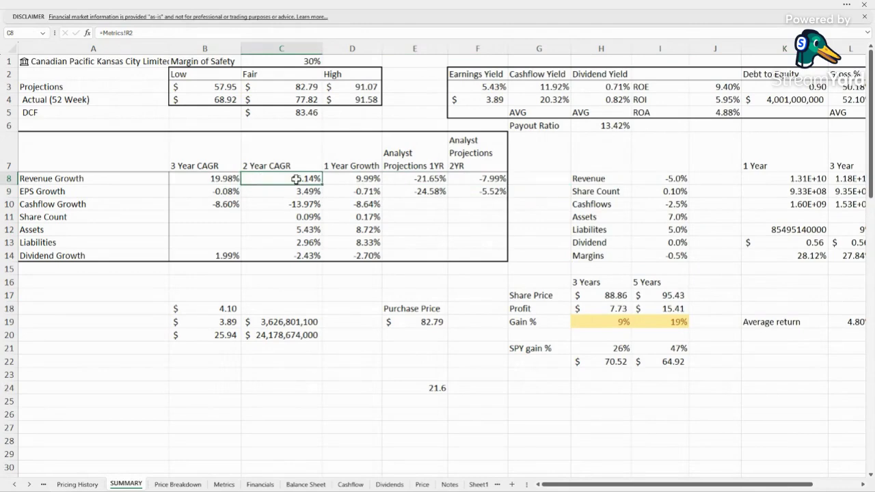
click(350, 179)
drag(223, 178, 350, 180)
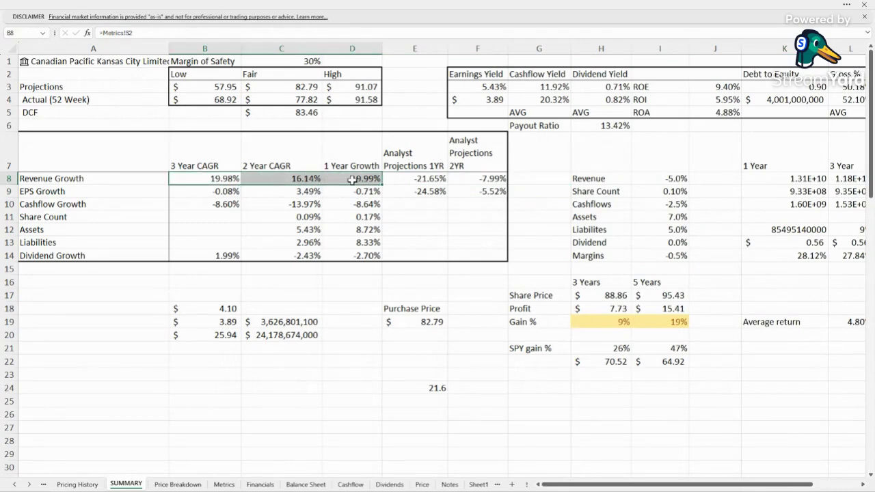
click(428, 180)
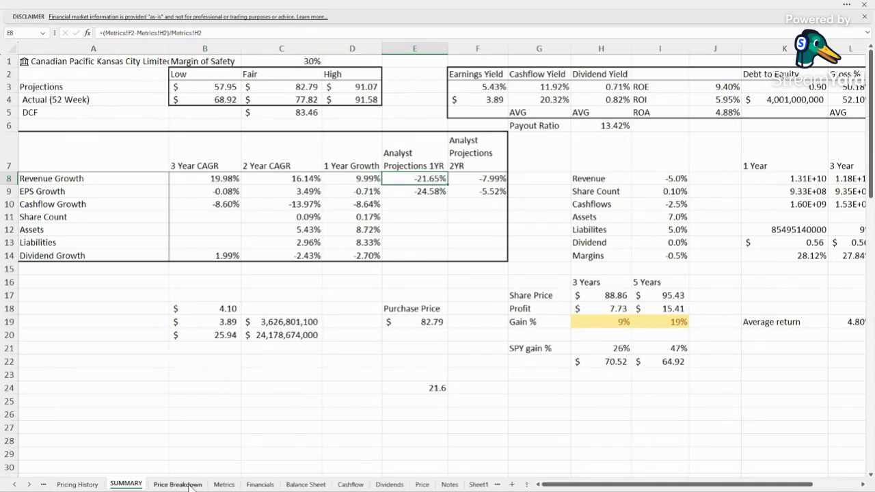
- Check the 2023, 2024 and 2025 revenue figures on the Metrics sheet and return to the SUMMARY sheet
click(223, 484)
click(478, 64)
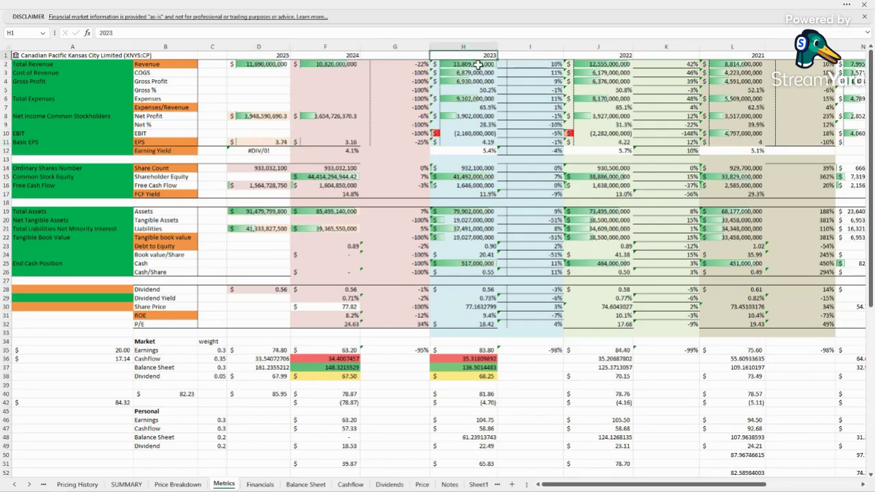
click(342, 65)
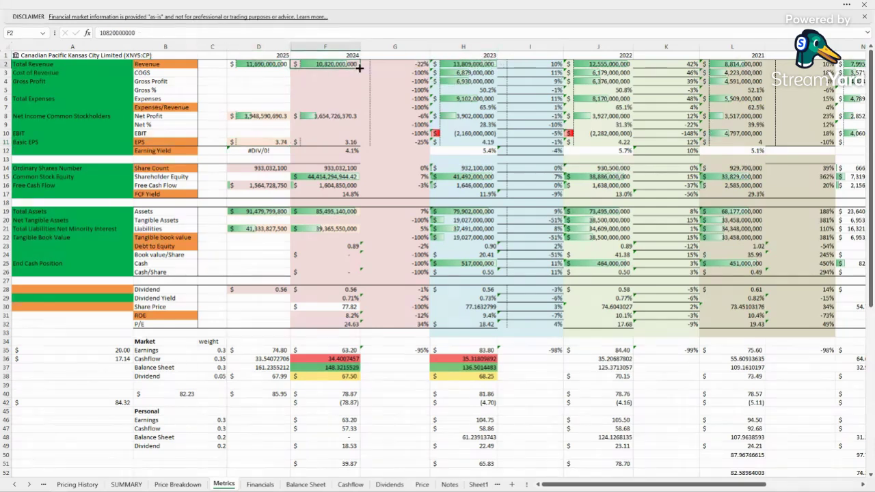
click(275, 66)
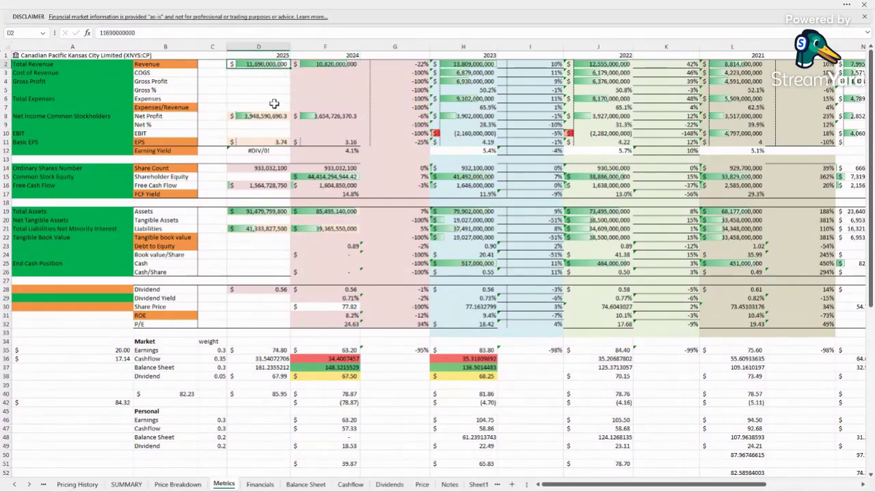
click(127, 484)
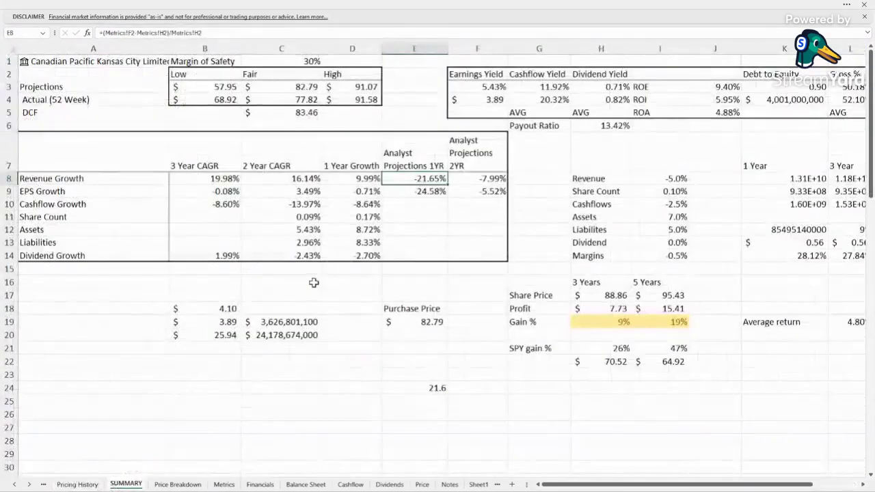
- Set the Revenue growth assumption to -3%
double_click(656, 179)
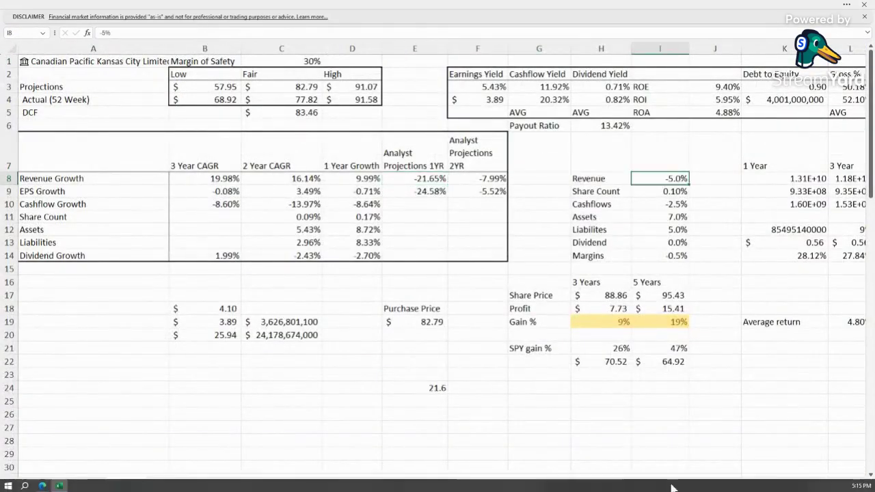
scroll(547, 178, right, 2)
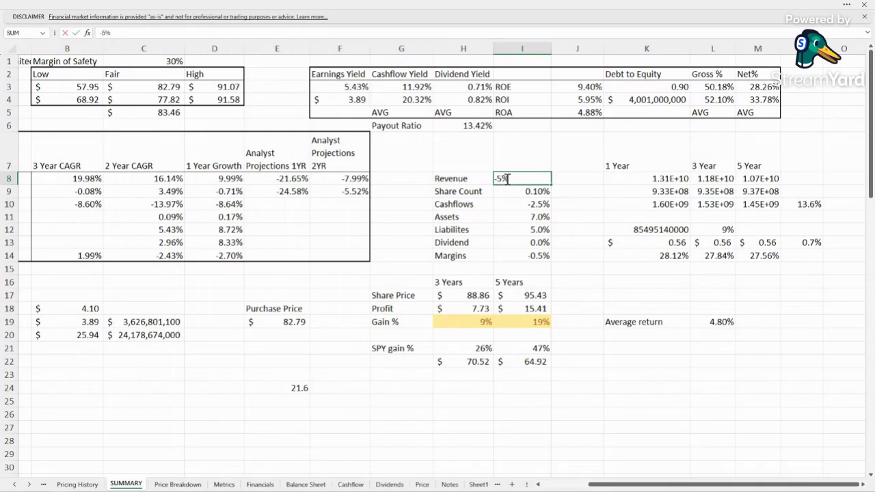
key(BackSpace)
text(3)
key(Return)
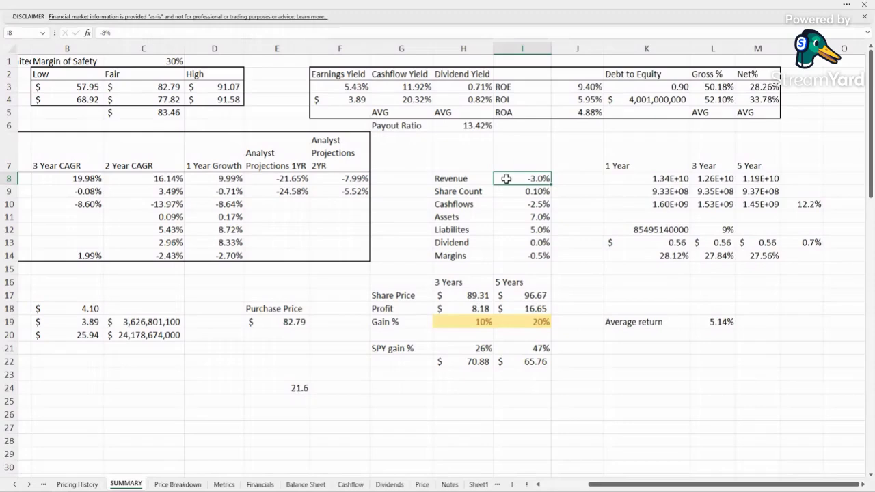
- Set the Revenue growth assumption to -2.5% and check the 5-year revenue projection
double_click(534, 178)
text(2.5)
key(Return)
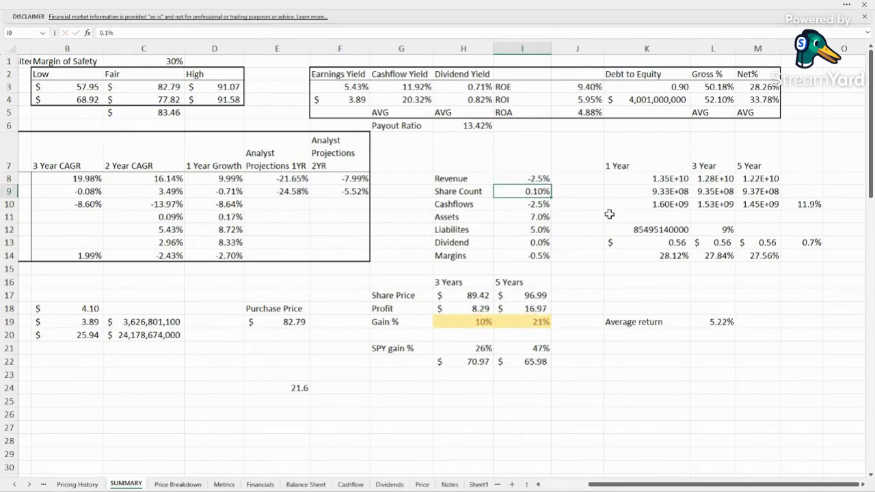
click(752, 176)
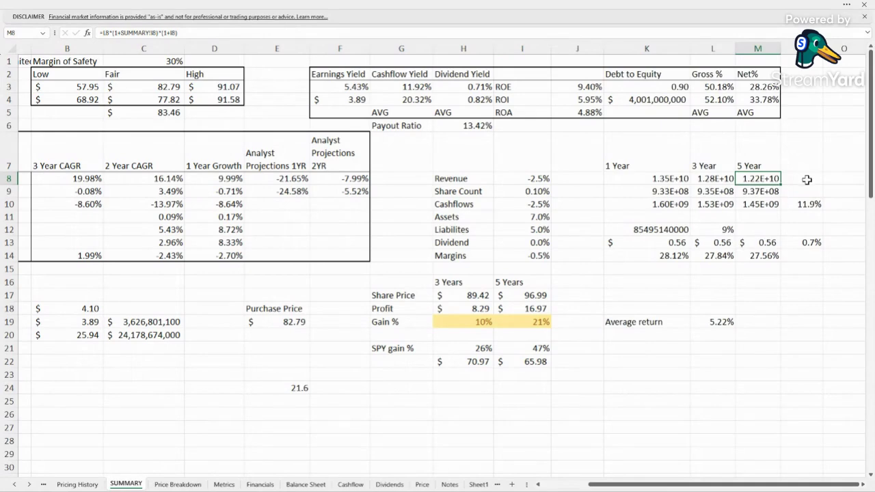
- Compare the Share Count assumption with the 1-year share count growth and its source formula
click(521, 194)
double_click(224, 217)
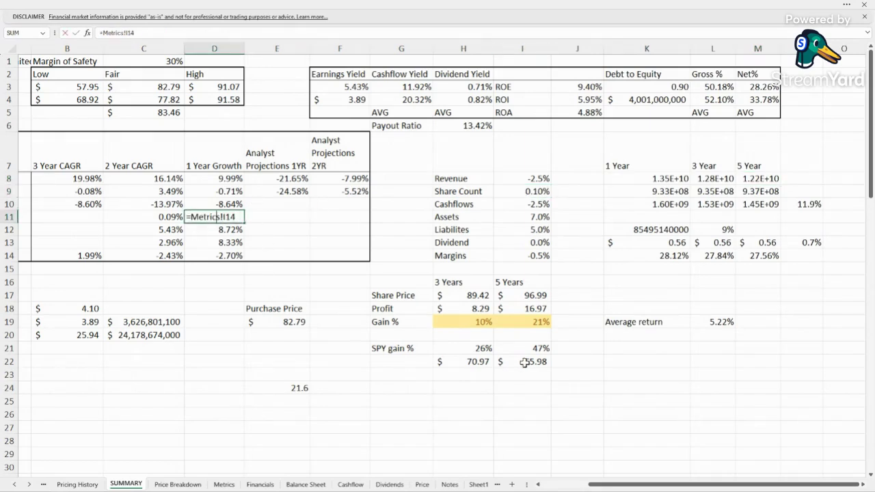
key(Return)
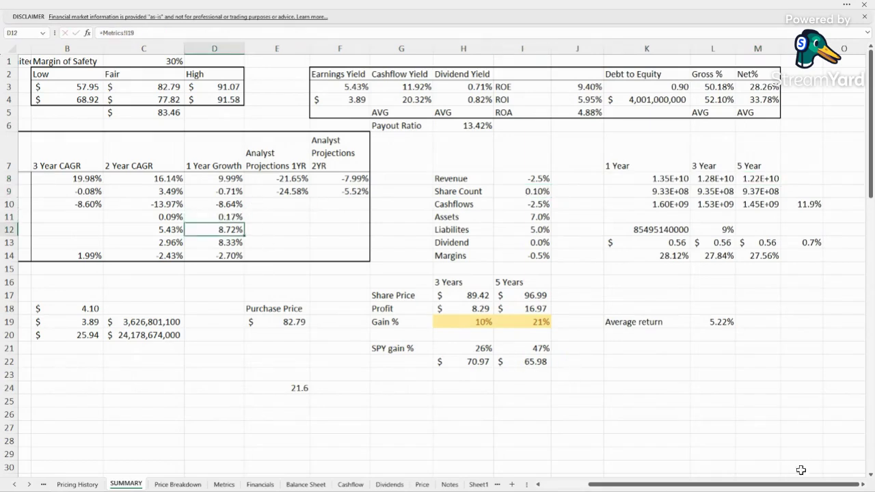
drag(775, 487, 727, 487)
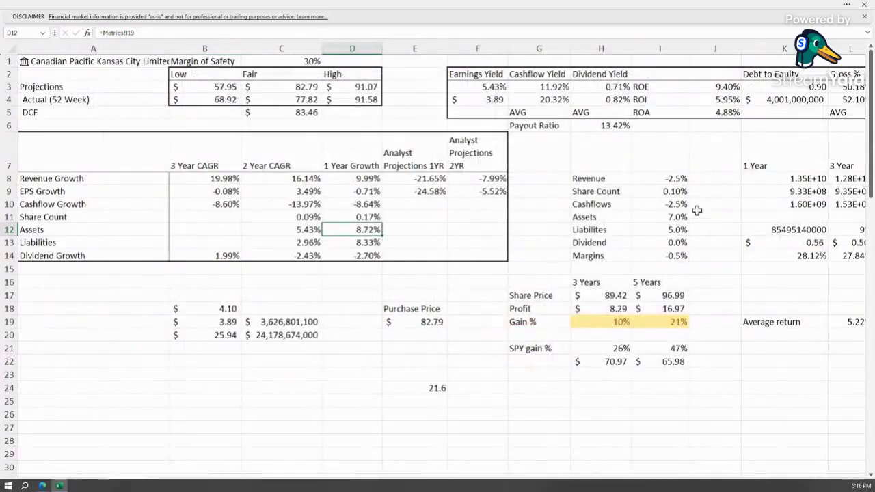
click(664, 192)
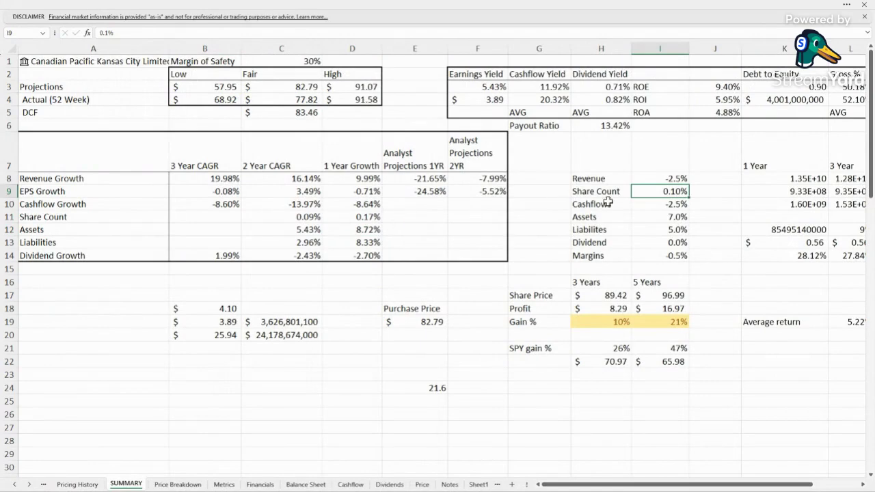
- Set the Cashflows growth assumption to -1%
click(668, 200)
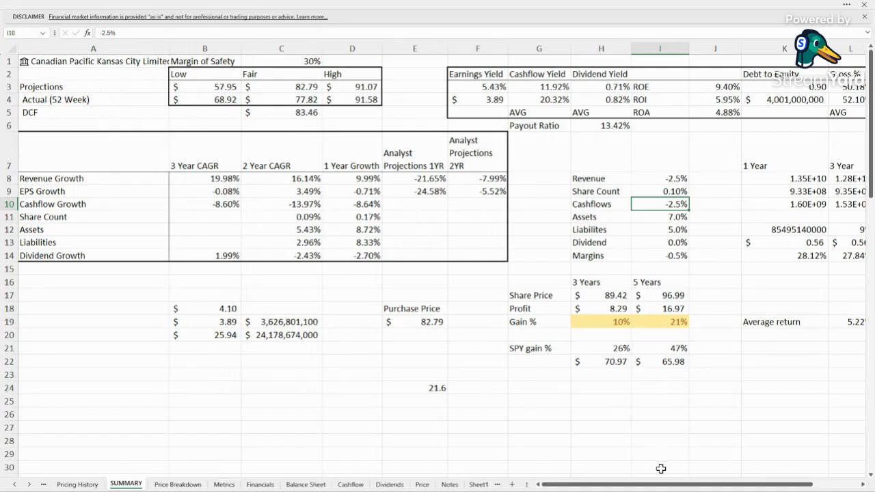
drag(662, 482, 699, 475)
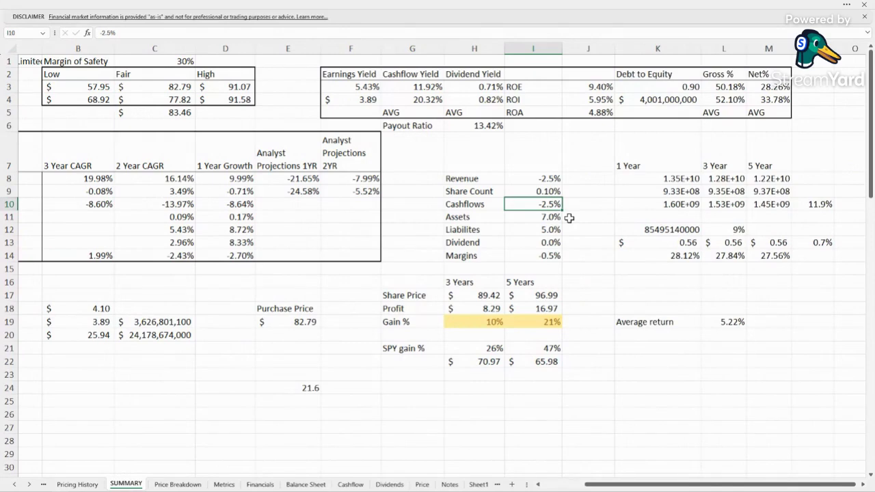
text(-1%)
key(Return)
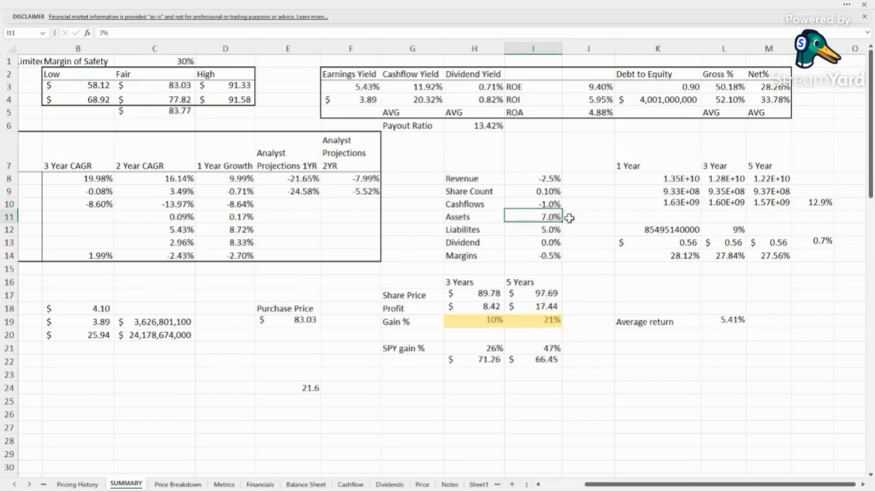
- Check the Revenue and Cashflows assumptions against the 5-year cashflow projection and the percentage beside it
click(539, 176)
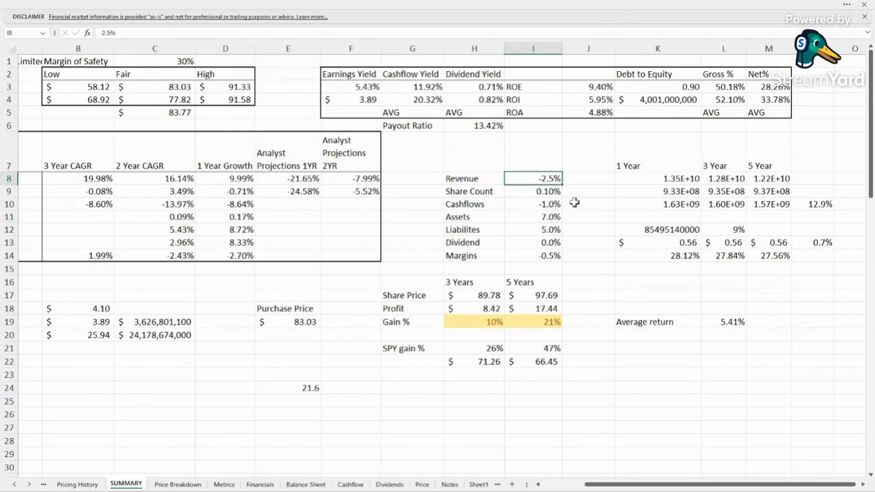
click(819, 205)
click(815, 217)
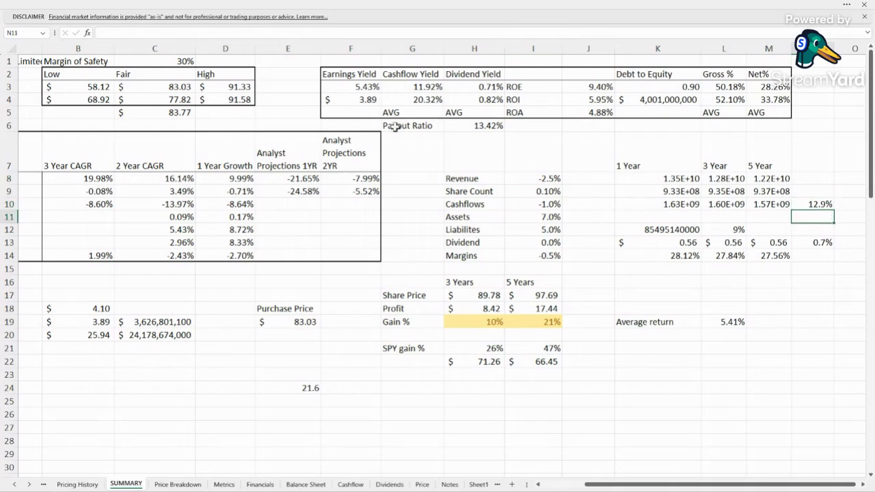
click(551, 204)
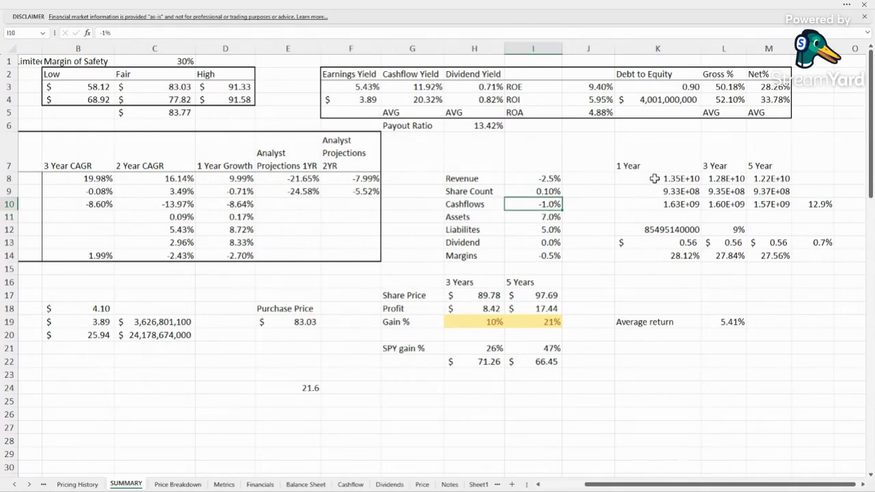
click(767, 204)
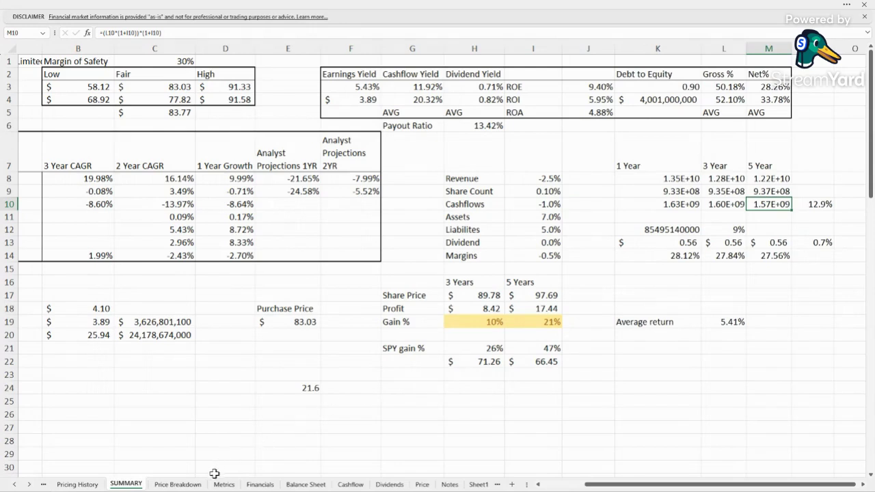
click(744, 314)
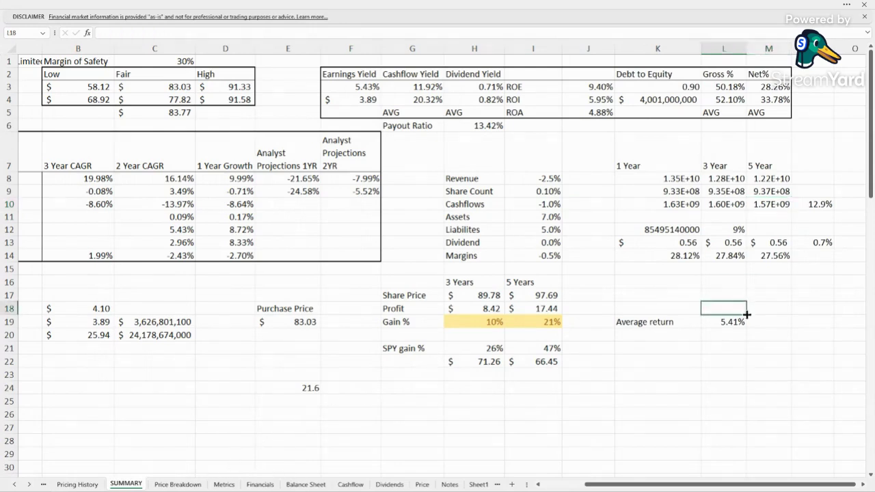
click(783, 308)
- Compare the Assets growth assumption with the 2-year CAGR and 1-year growth of assets
click(531, 217)
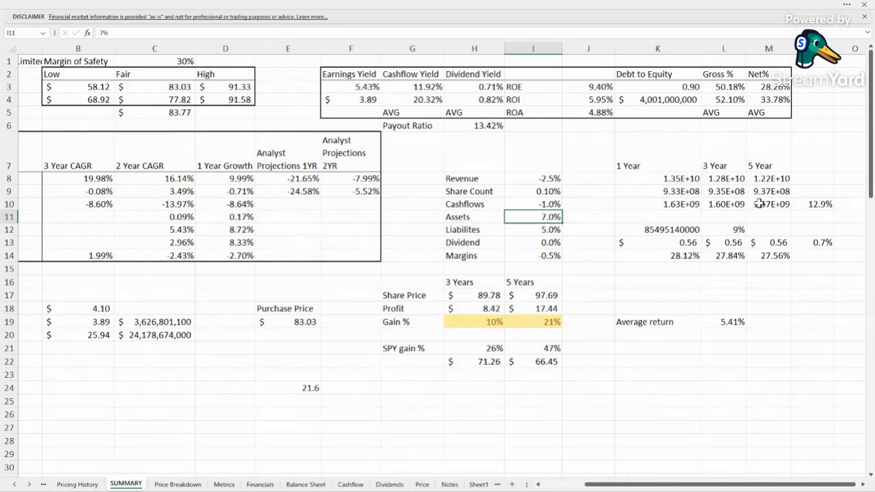
scroll(596, 225, down, 1)
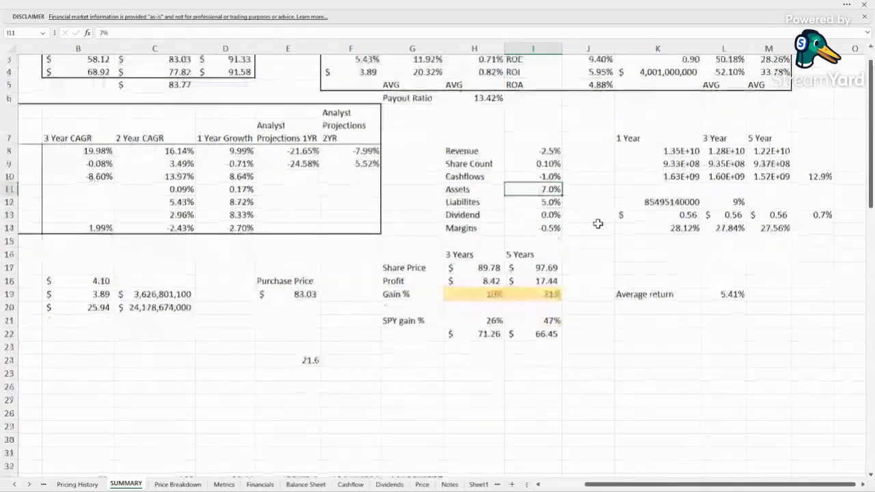
scroll(573, 230, up, 1)
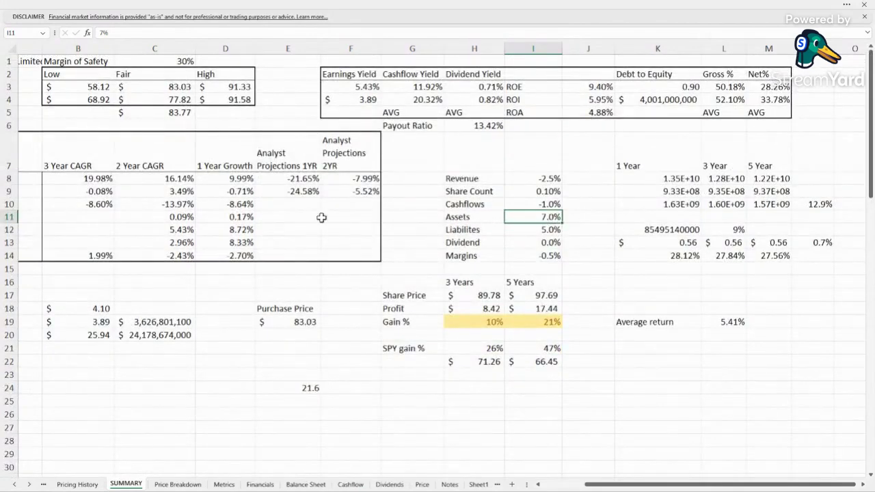
click(189, 230)
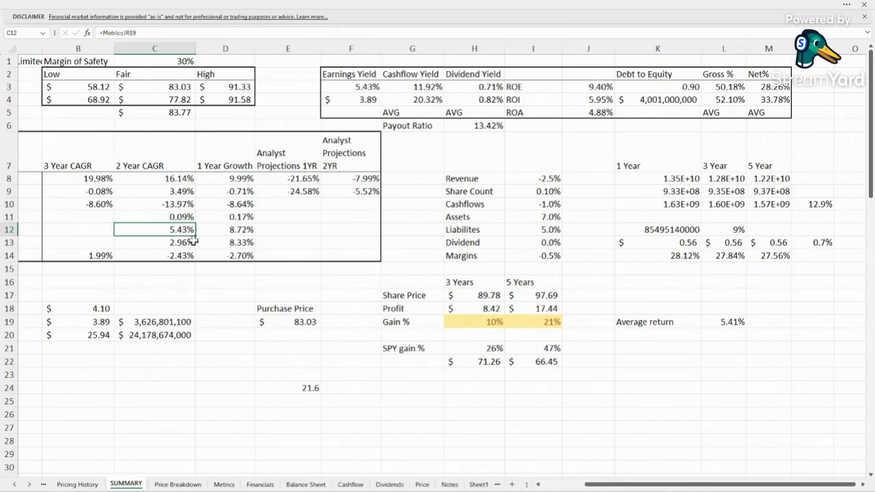
click(223, 231)
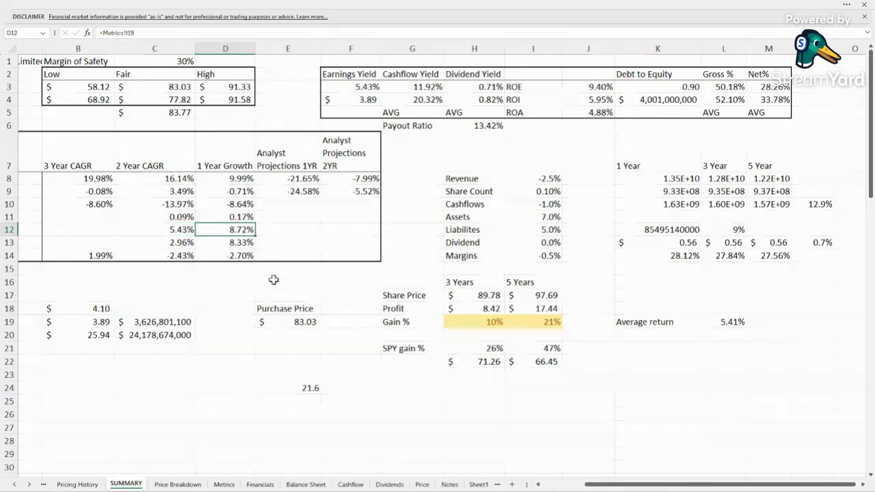
click(543, 216)
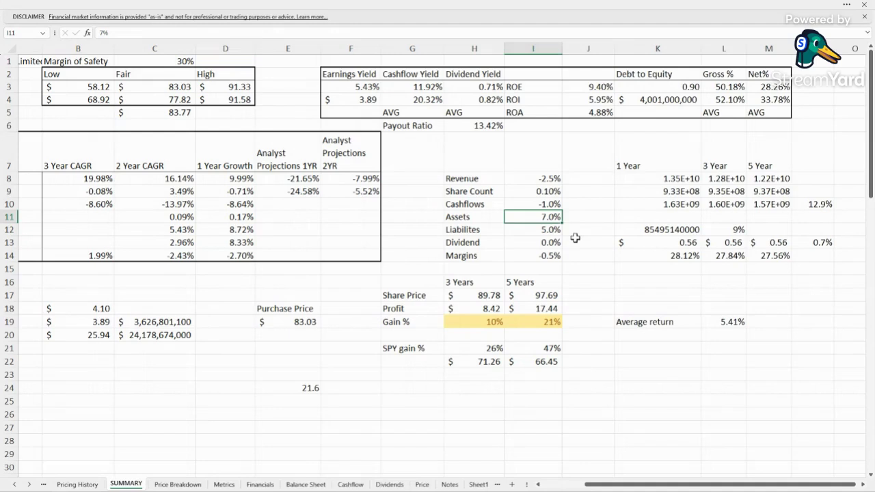
- Compare the Liabilities growth assumption with the 2-year CAGR of liabilities
click(175, 244)
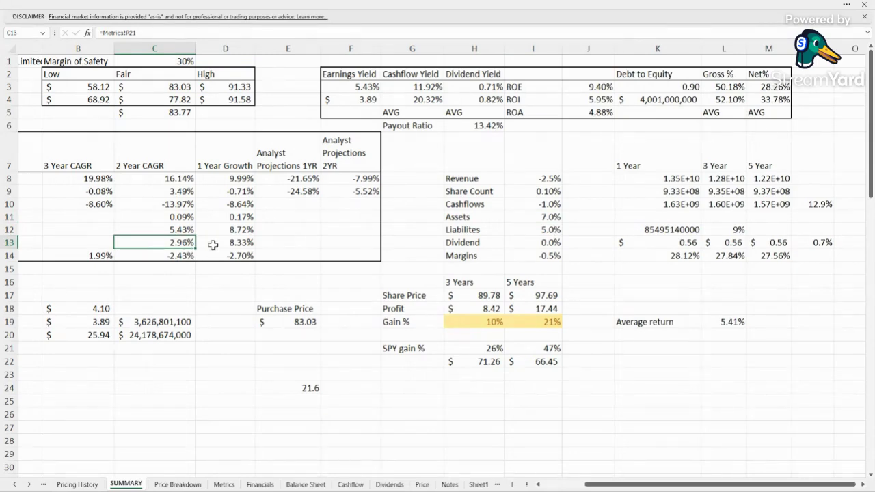
double_click(552, 231)
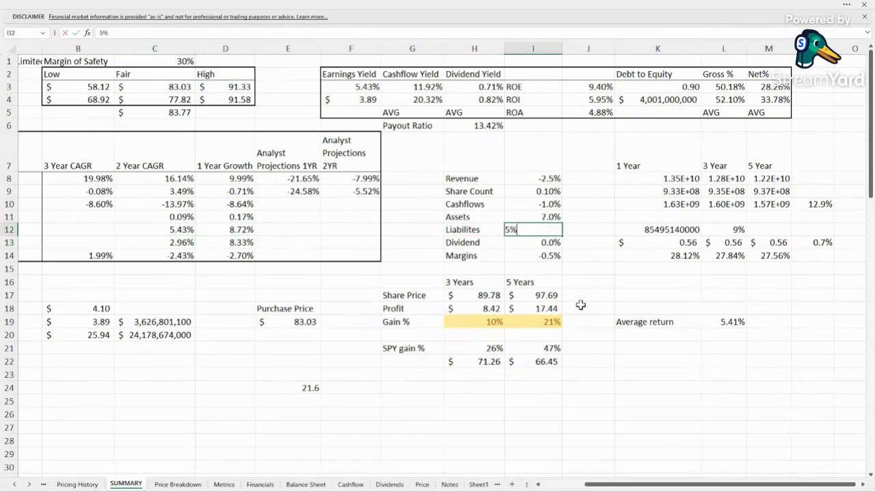
key(Return)
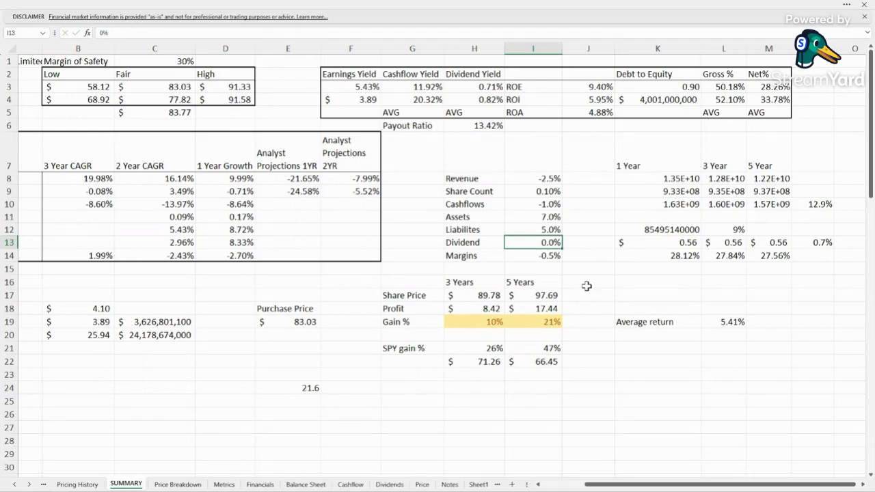
- Check the Dividend and Margins assumptions against the 3-year CAGR and 1-year growth of the dividend
click(94, 260)
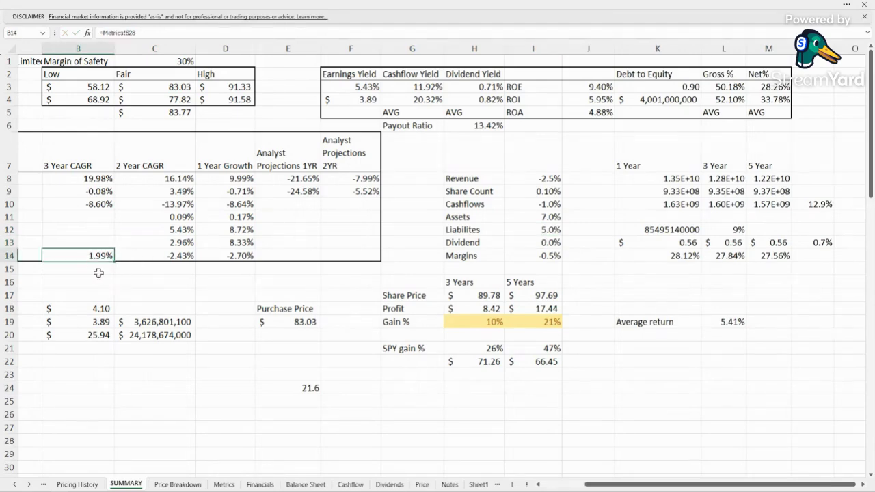
click(252, 280)
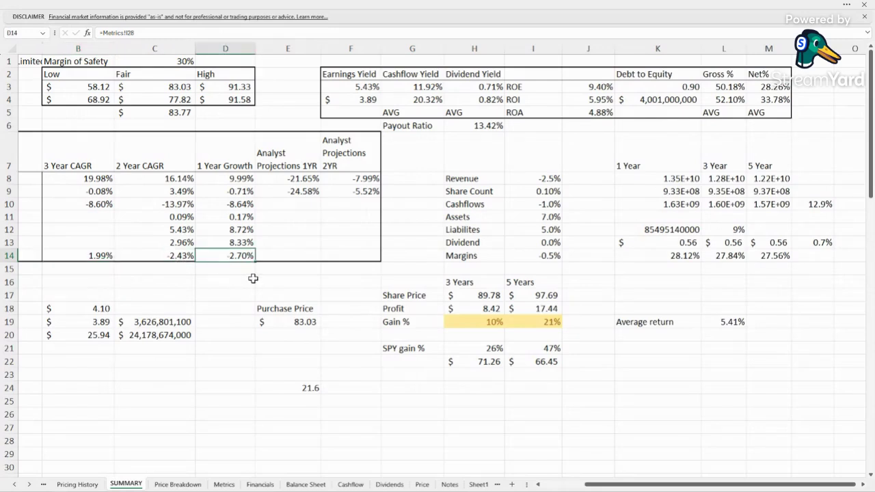
click(551, 256)
click(552, 243)
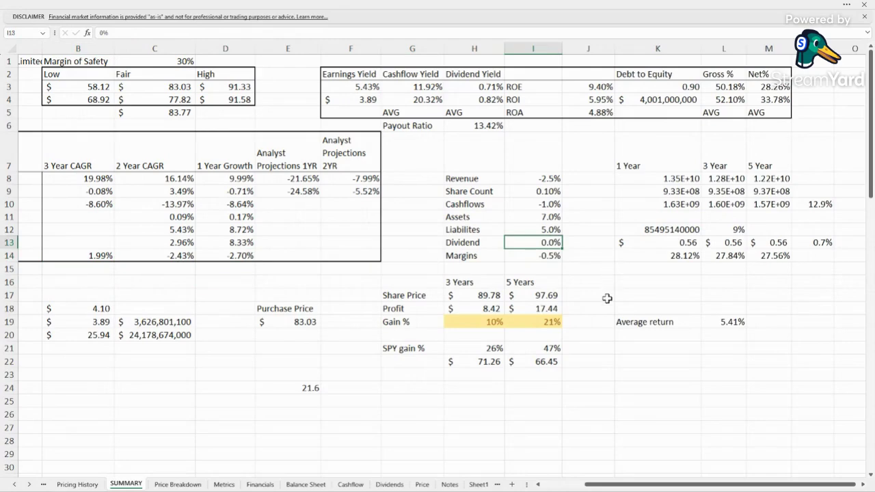
- Try a Margins growth assumption of 0.5% and check the 5-year margin projection
click(529, 256)
double_click(529, 256)
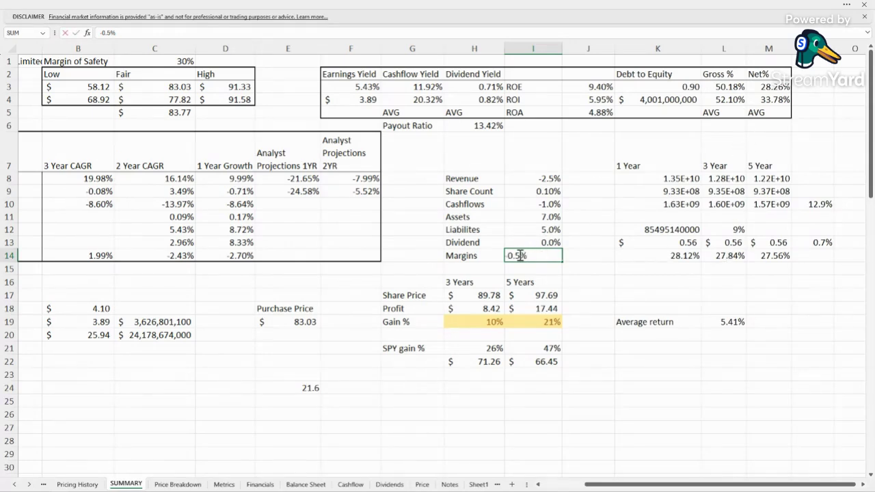
key(BackSpace)
key(BackSpace)
key(BackSpace)
key(BackSpace)
text(0.5)
key(Return)
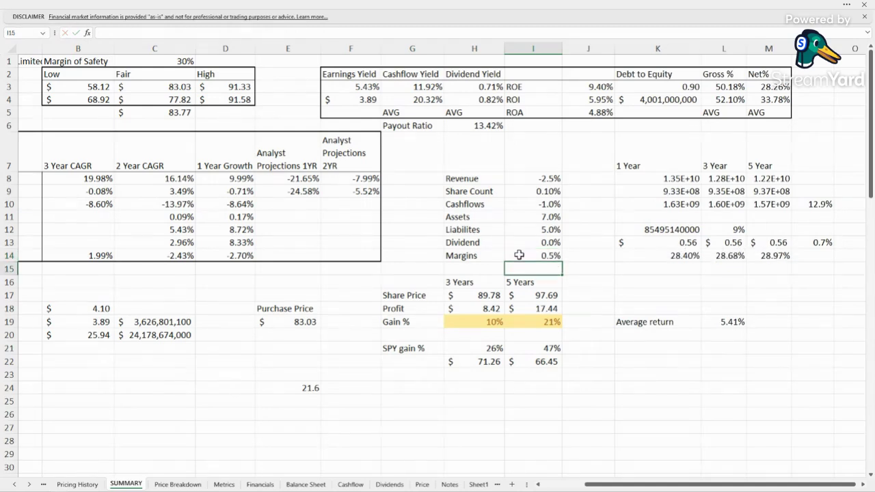
click(777, 255)
click(775, 269)
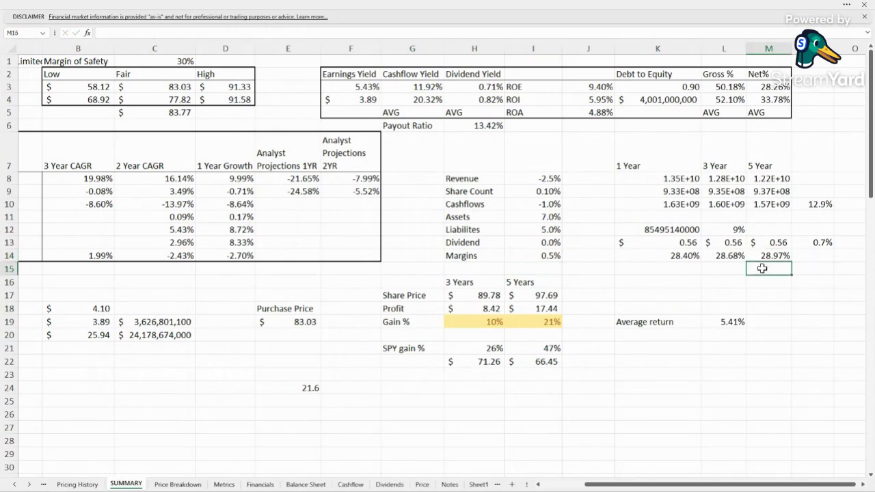
- Set the Margins growth assumption to 1.5% and check the 5-year margin projection
double_click(551, 256)
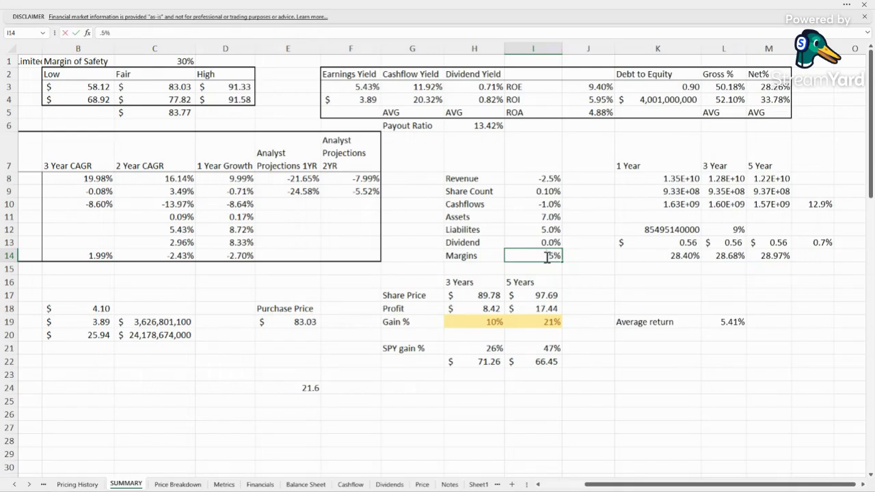
click(767, 258)
click(555, 257)
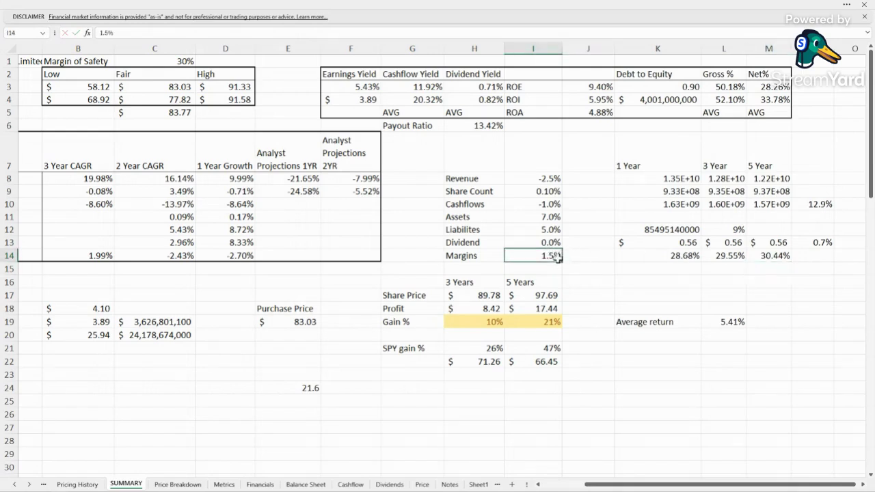
click(756, 253)
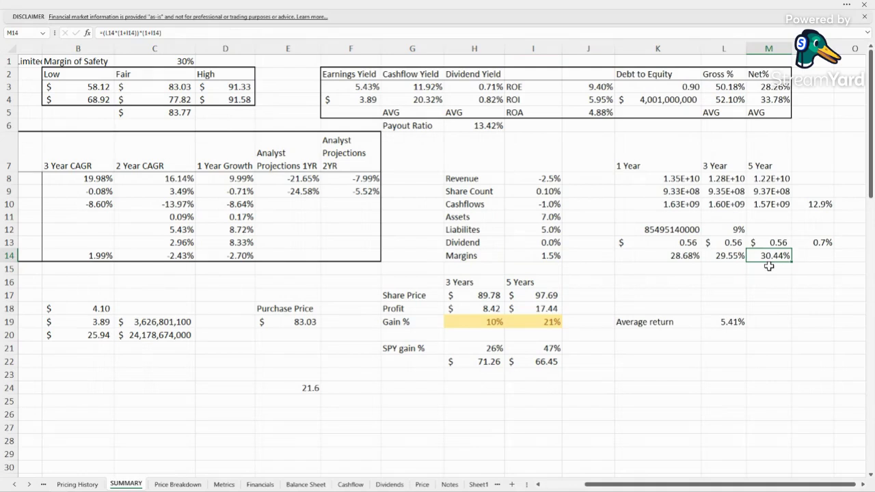
click(769, 268)
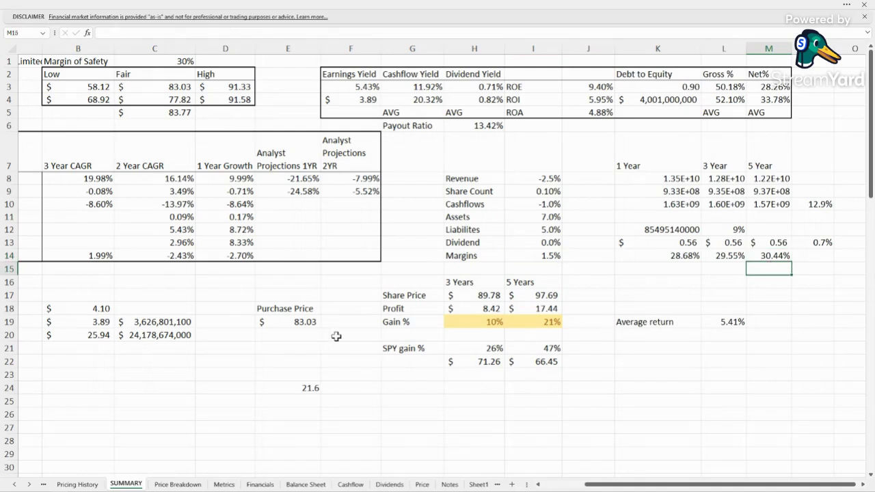
- Check the purchase price and the average return with their source formulas
click(298, 322)
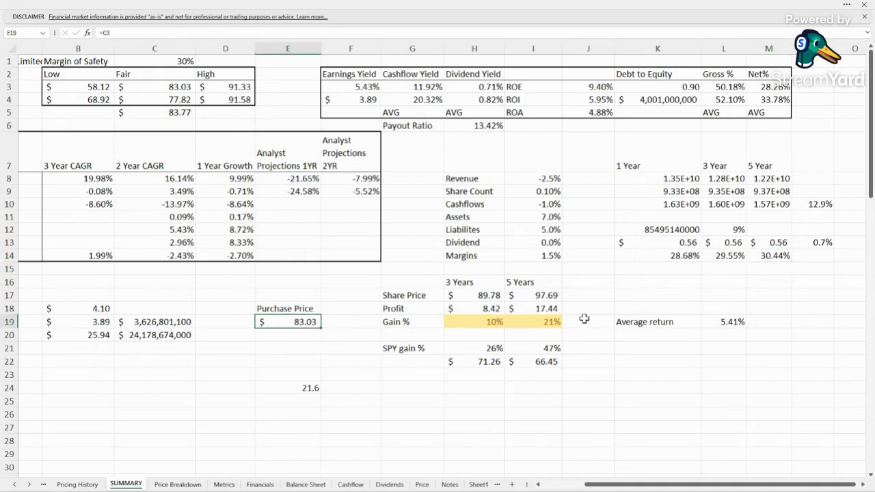
click(733, 319)
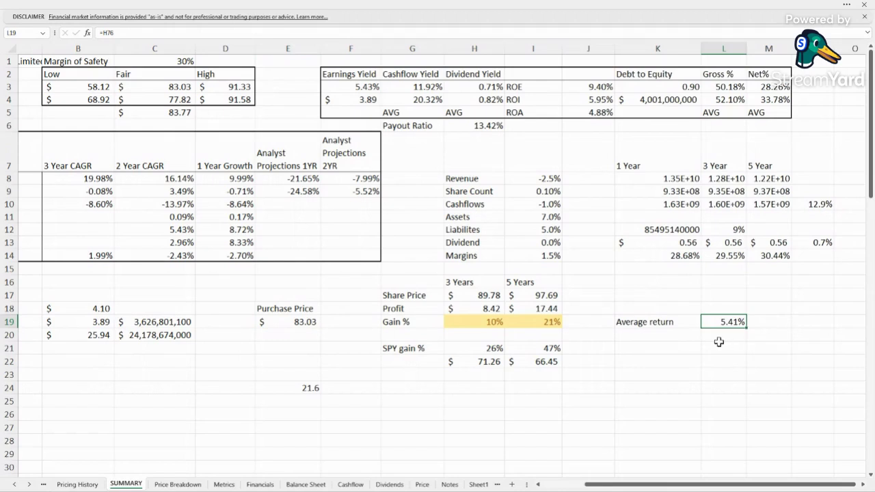
click(709, 371)
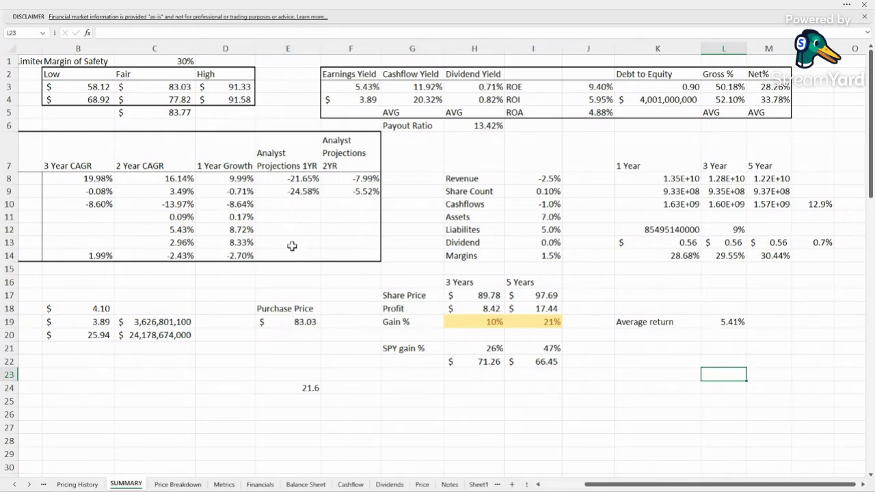
- Compare the 3-year and 5-year SPY gains and the 3-year price beneath them with the stock's average return
click(484, 361)
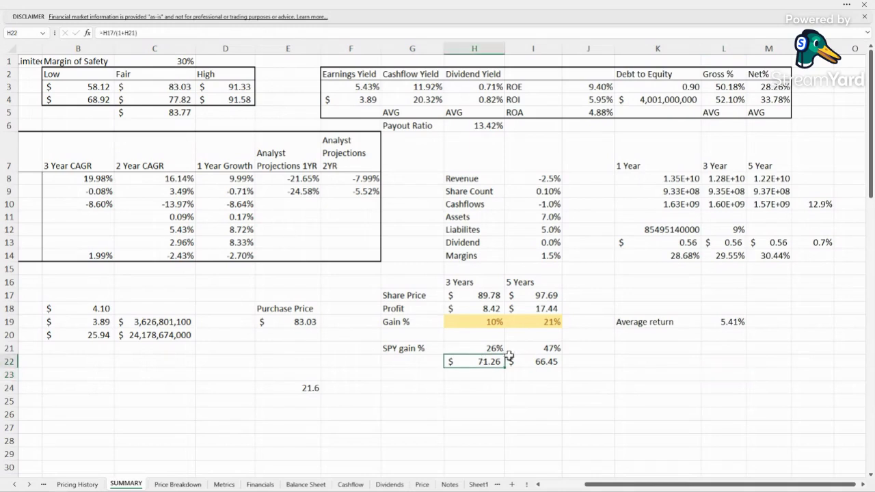
click(497, 347)
click(540, 347)
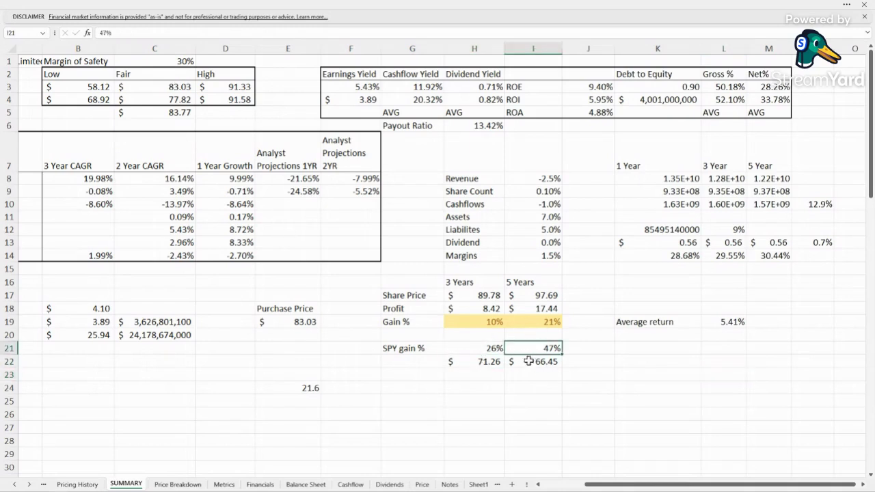
click(549, 394)
drag(743, 336, 732, 299)
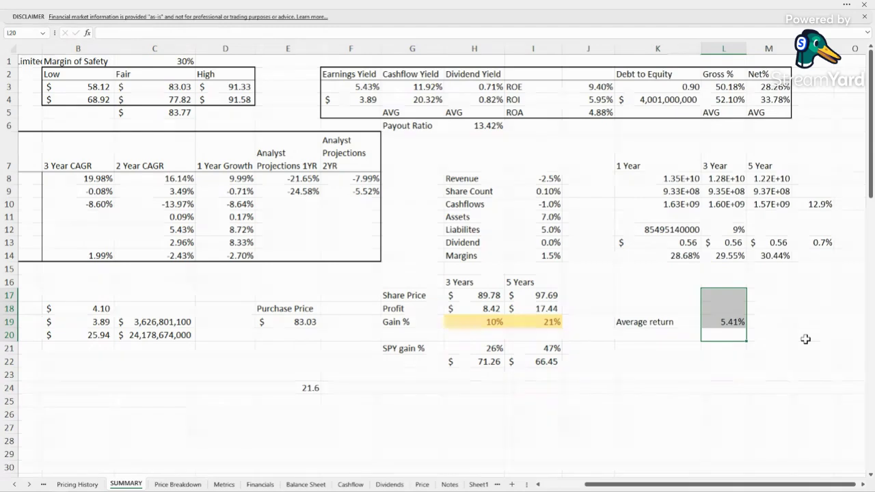
click(717, 362)
- Examine the valuation line chart on the Price sheet and return to the SUMMARY sheet
click(422, 485)
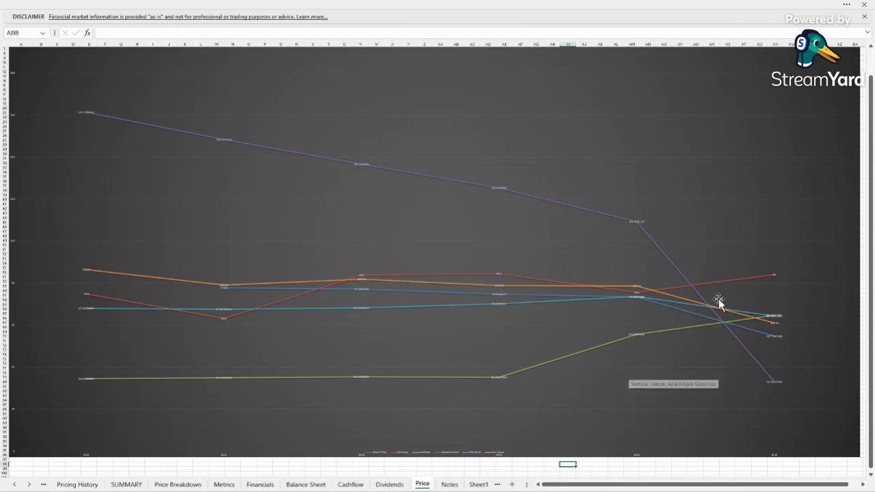
mouse_move(717, 320)
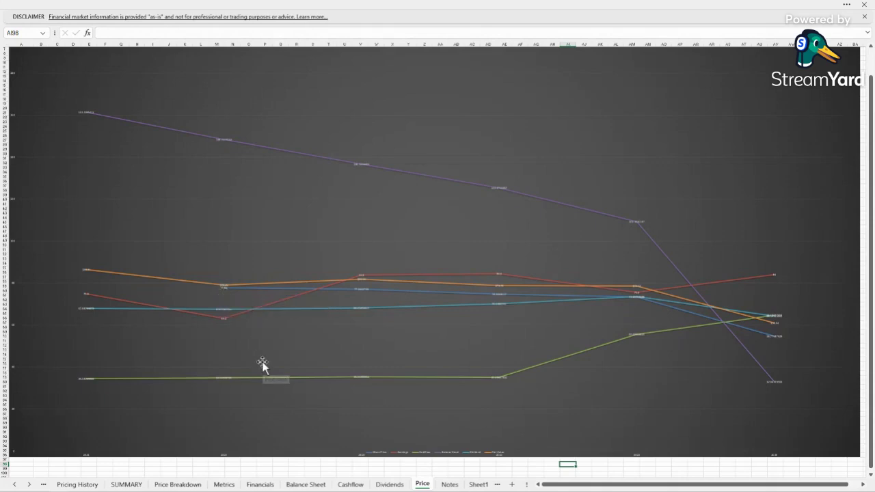
key(ctrl+Page_Up)
key(ctrl+Page_Up)
key(ctrl+Page_Up)
key(ctrl+Page_Up)
key(ctrl+Page_Up)
key(ctrl+Page_Up)
key(ctrl+Page_Up)
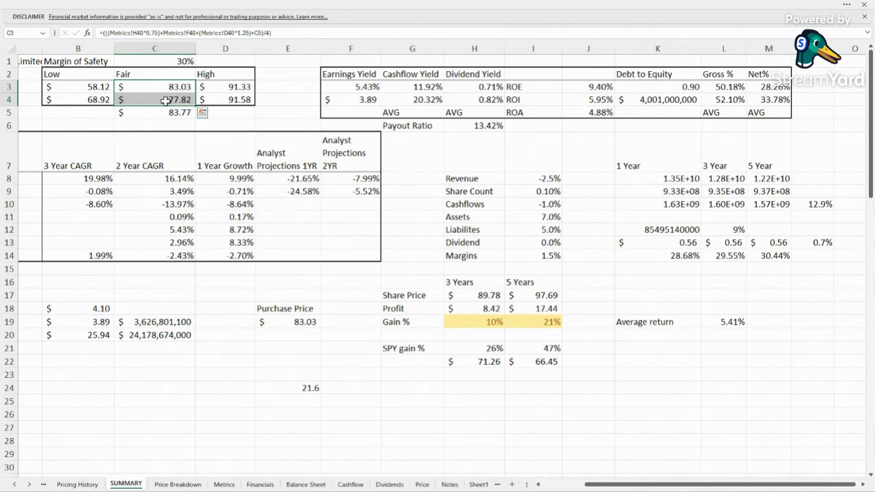
- Check the Low projected price and its margin-of-safety formula in the price range table
click(293, 123)
click(236, 427)
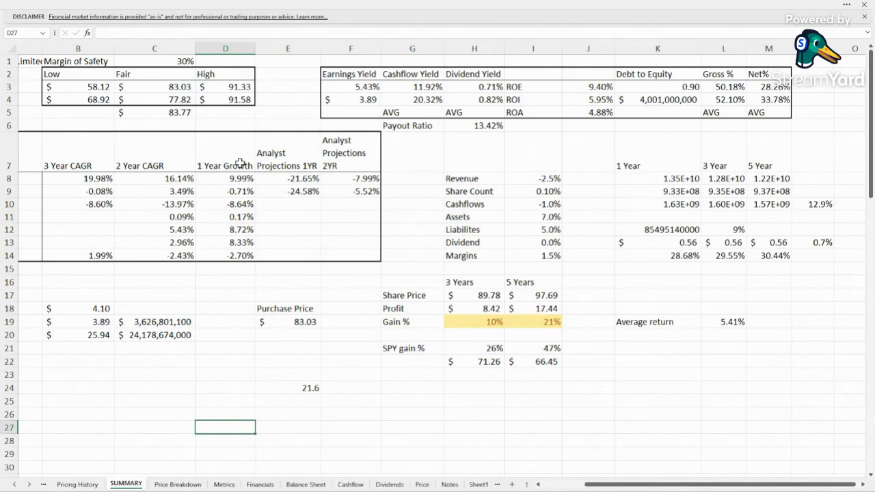
click(93, 87)
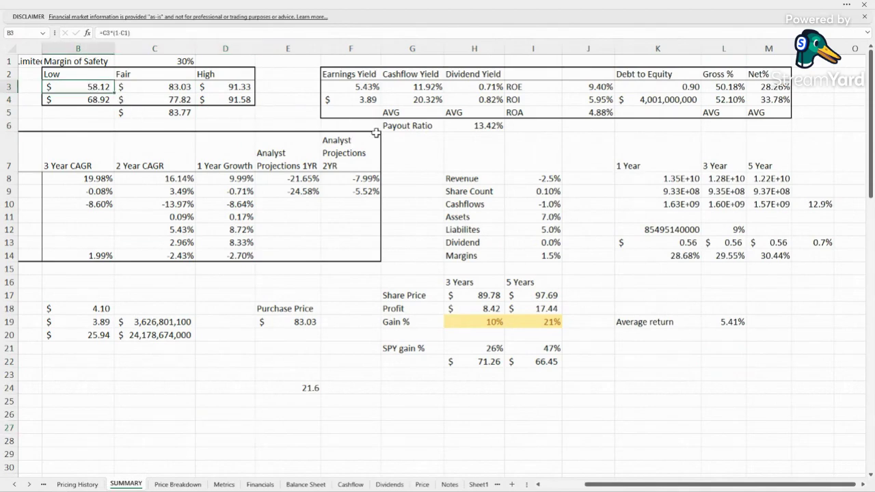
click(387, 403)
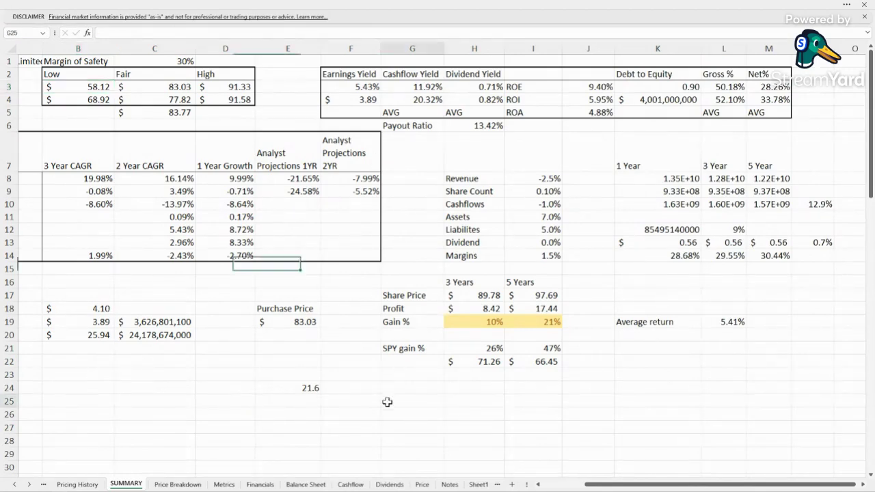
- Inspect the Share Price series and its 2023 point in the Price sheet's line chart
click(422, 485)
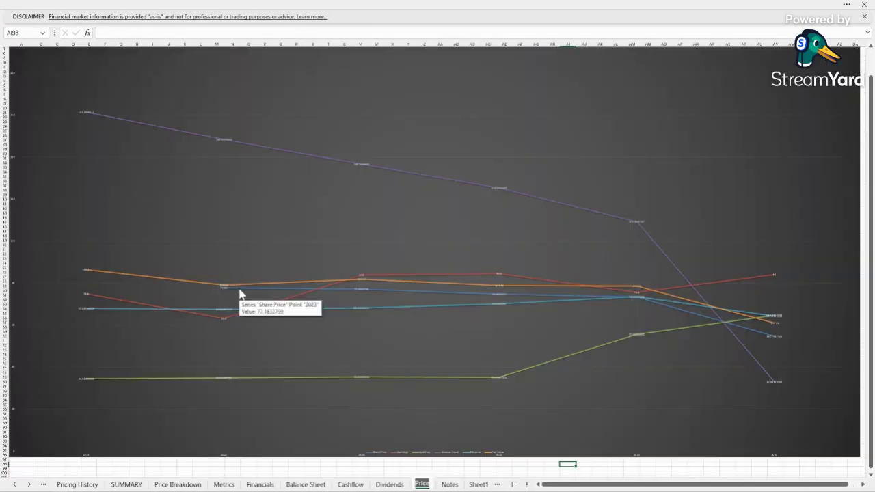
click(334, 470)
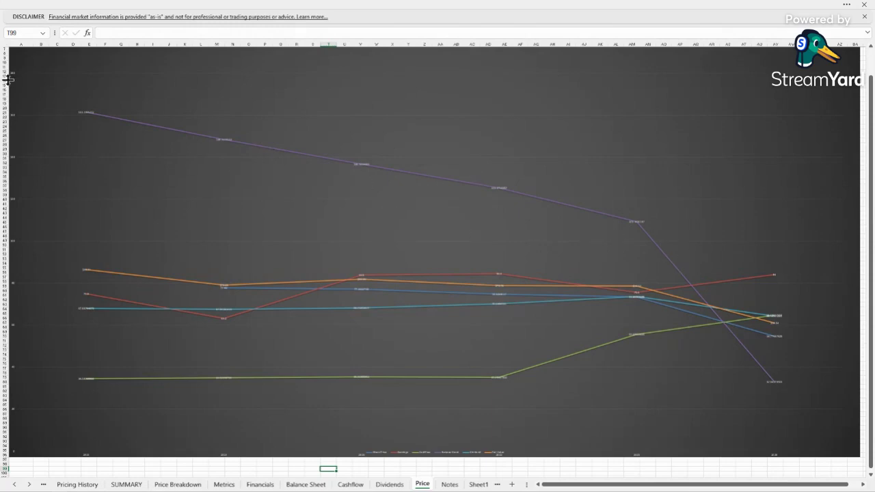
click(236, 469)
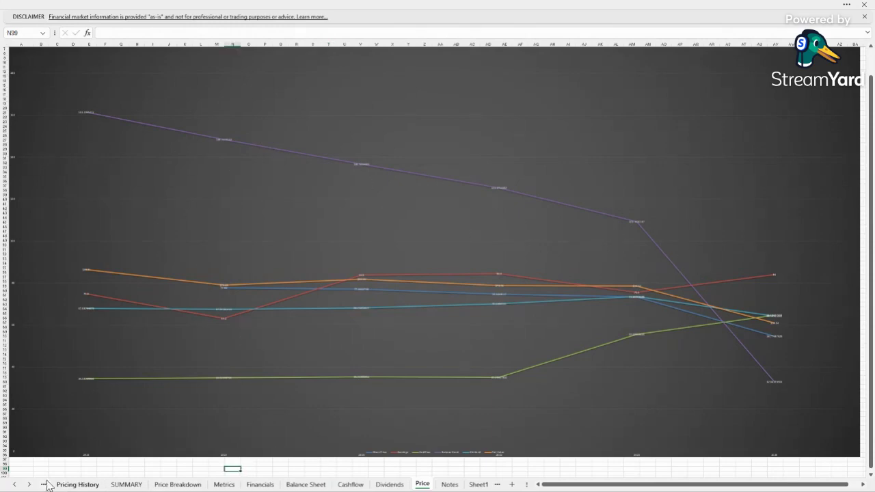
- Compare the Debt to Equity ratio with the ROE on the SUMMARY sheet
click(128, 484)
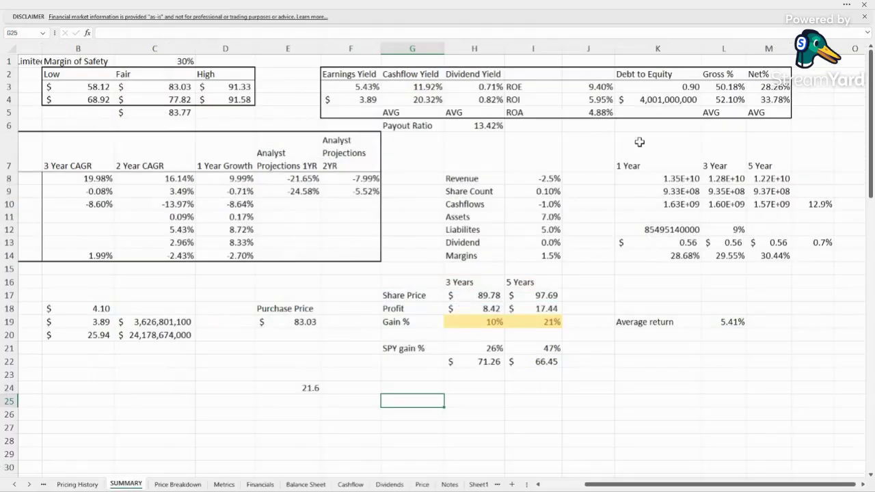
click(678, 87)
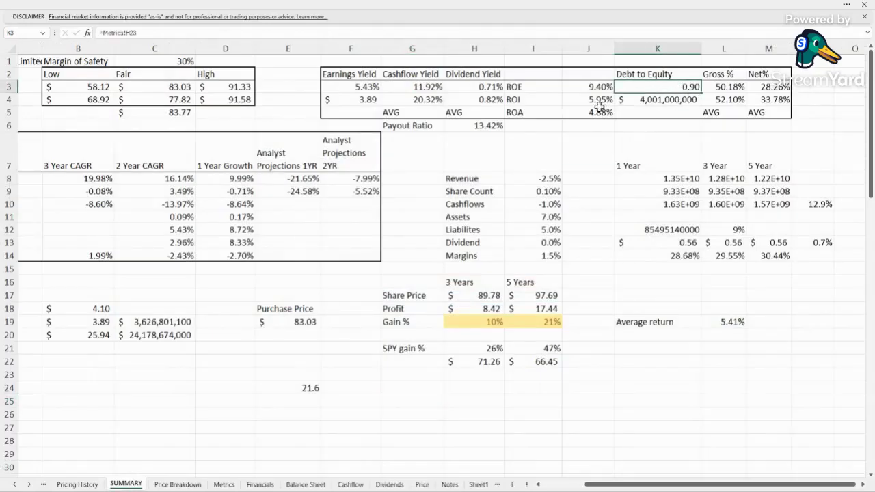
click(594, 85)
click(677, 87)
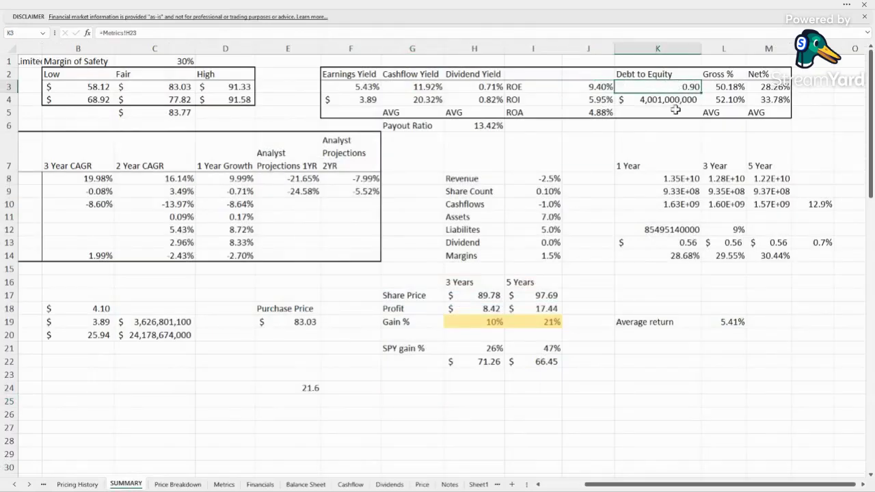
click(591, 165)
click(599, 324)
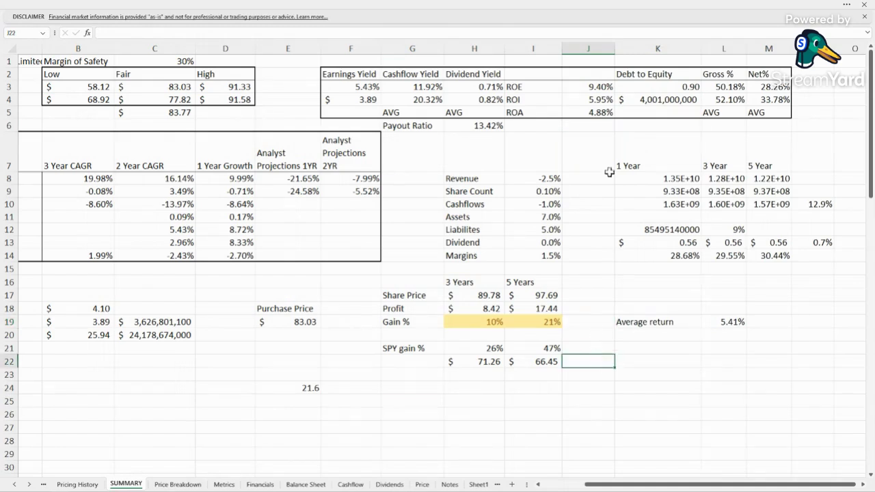
- Review the summary's projections and growth table together with the company name and row labels
click(649, 136)
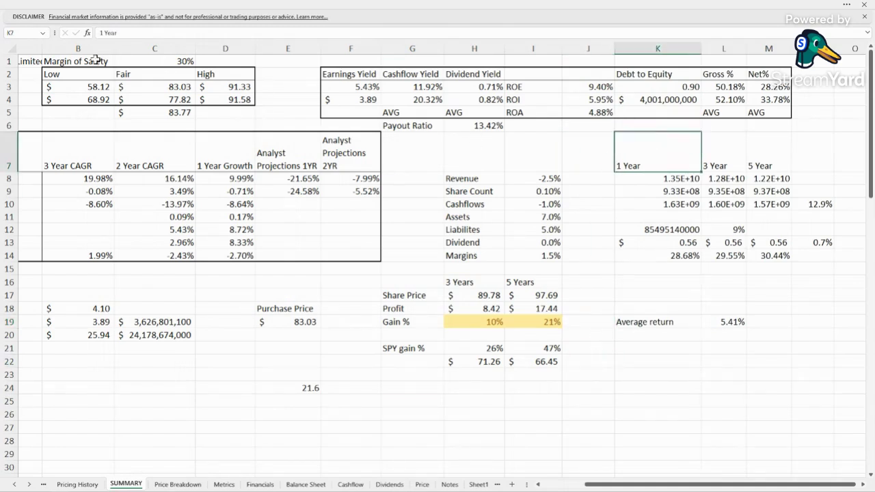
drag(602, 485, 557, 485)
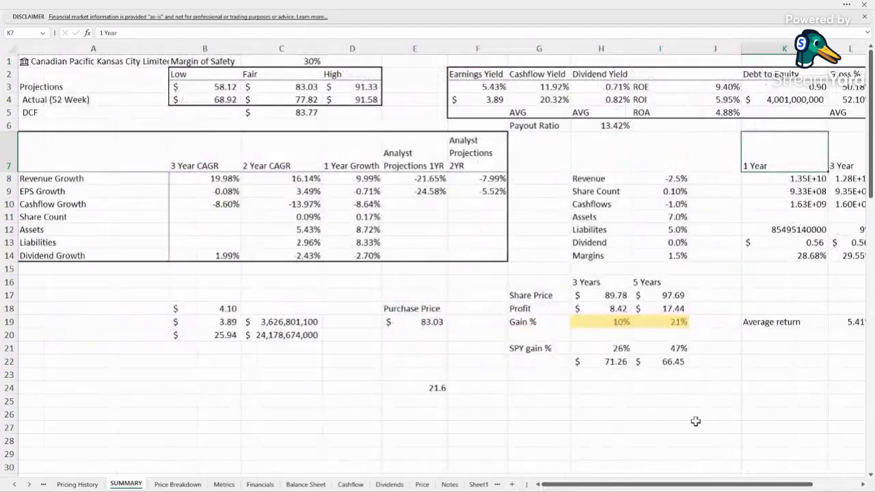
click(697, 428)
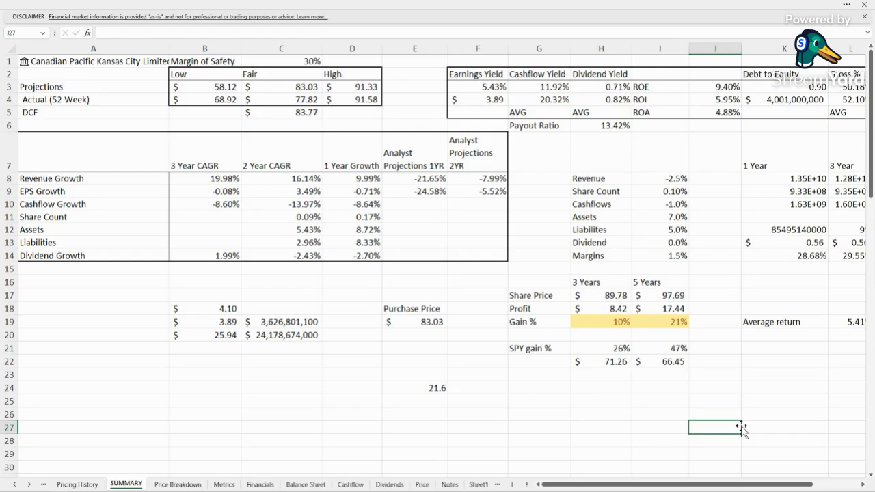
key(Up)
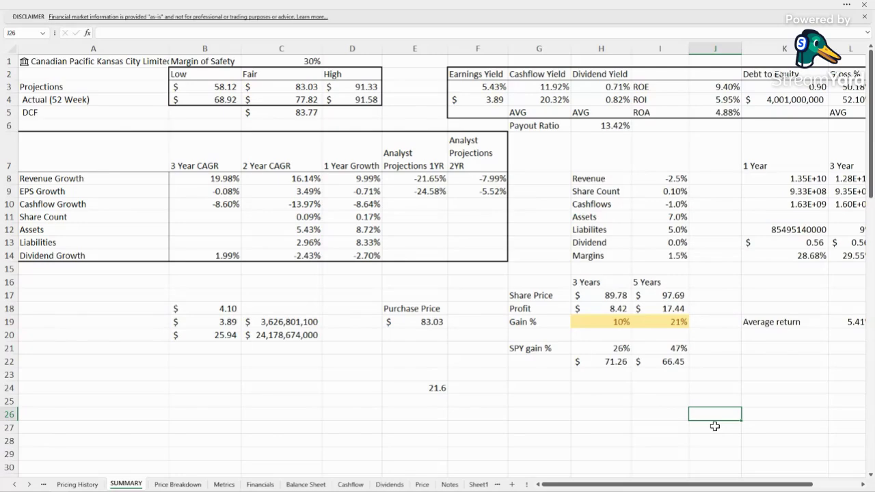
click(136, 60)
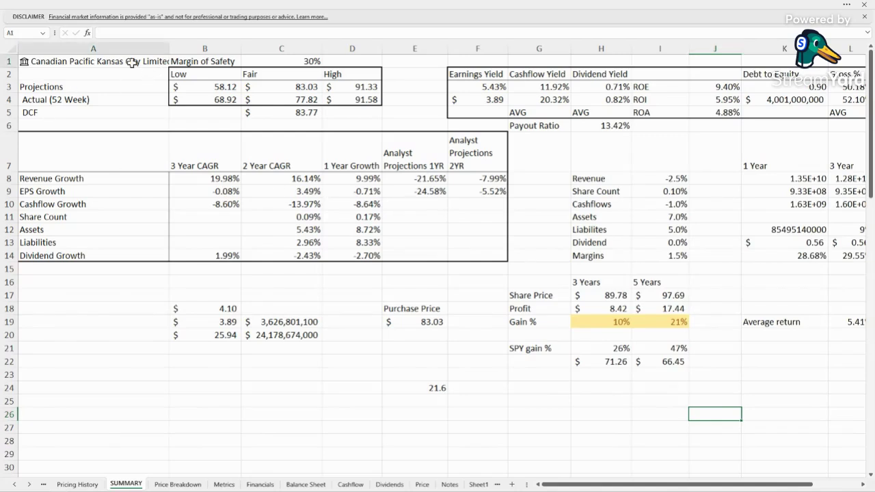
click(424, 404)
click(602, 404)
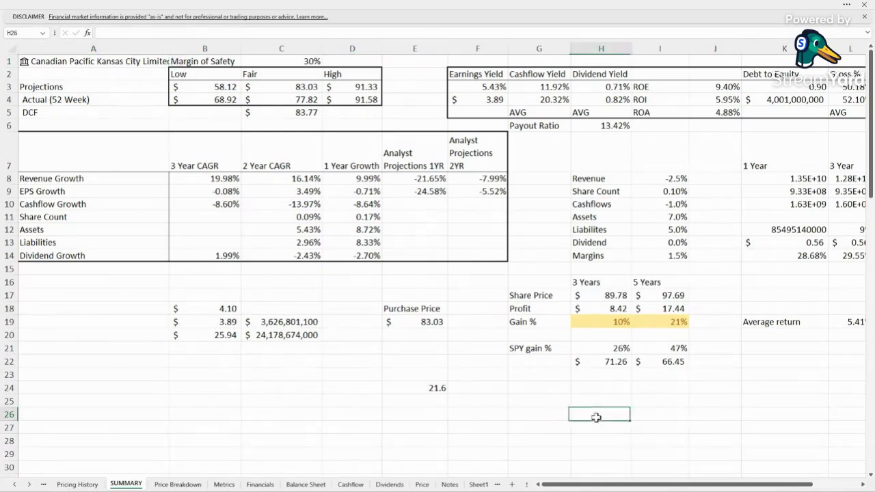
- Compare the Revenue assumption with the 3-year and 1-year revenue growth, and set it to 5%
click(674, 177)
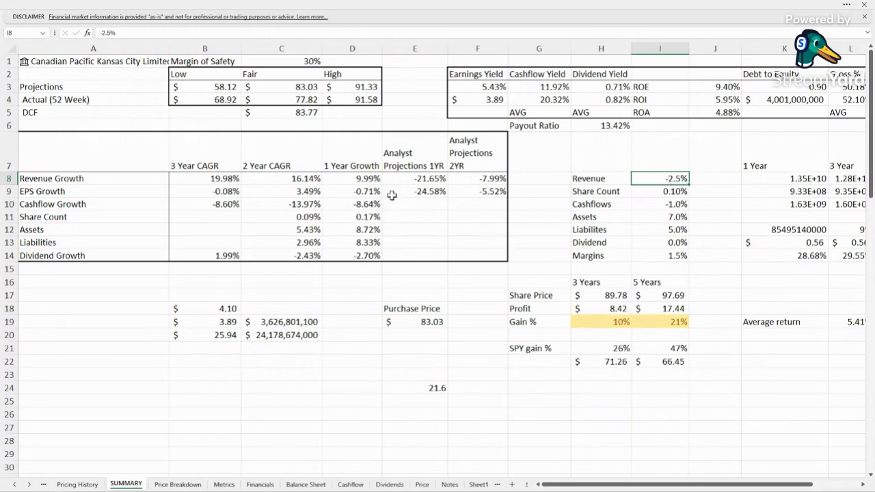
click(207, 181)
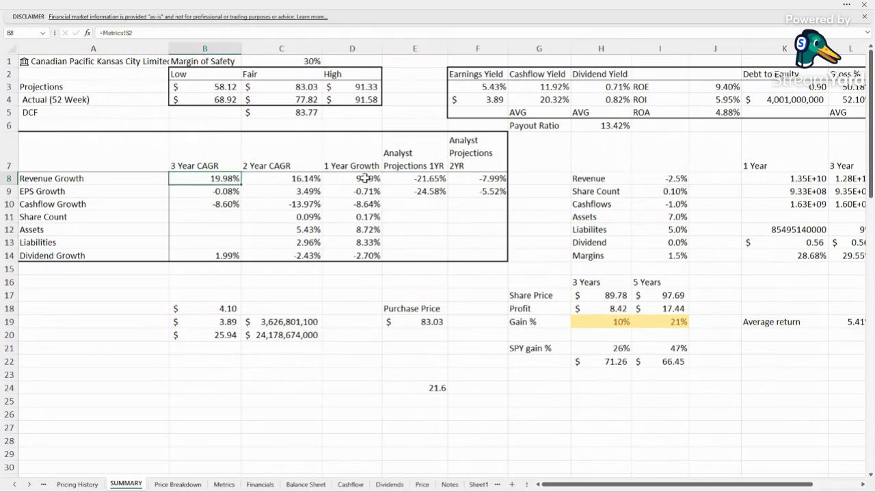
click(365, 179)
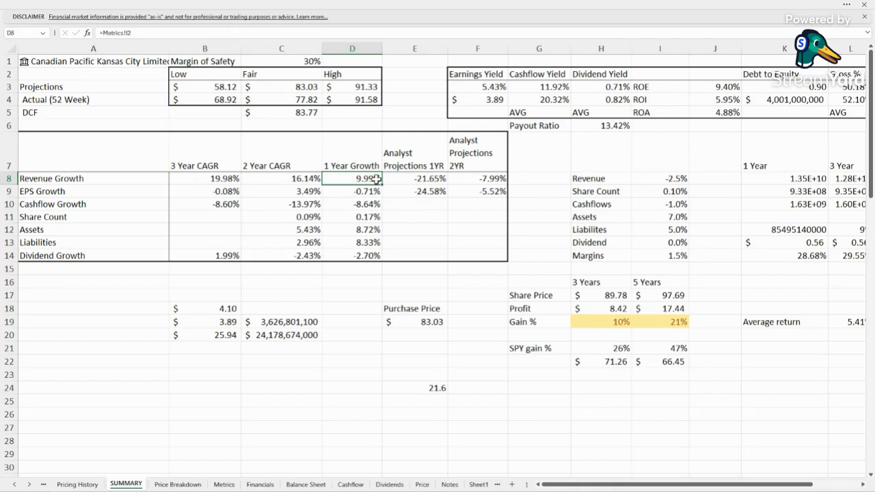
click(675, 178)
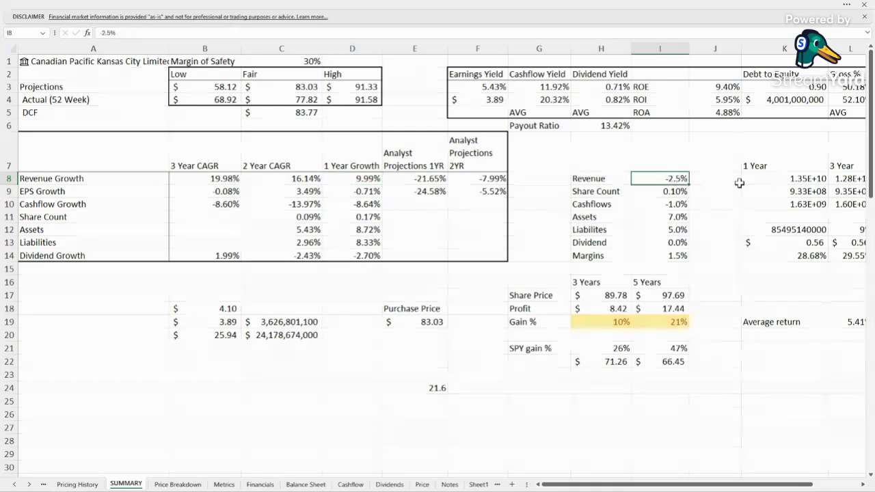
text(5%)
key(Tab)
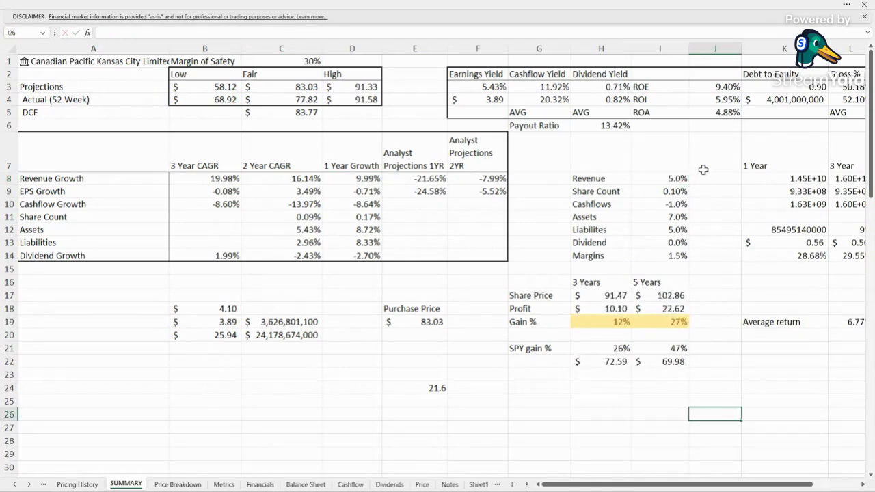
- Compare the Share Count assumption with its 2-year growth rate, and check the 1-year Assets growth
click(666, 194)
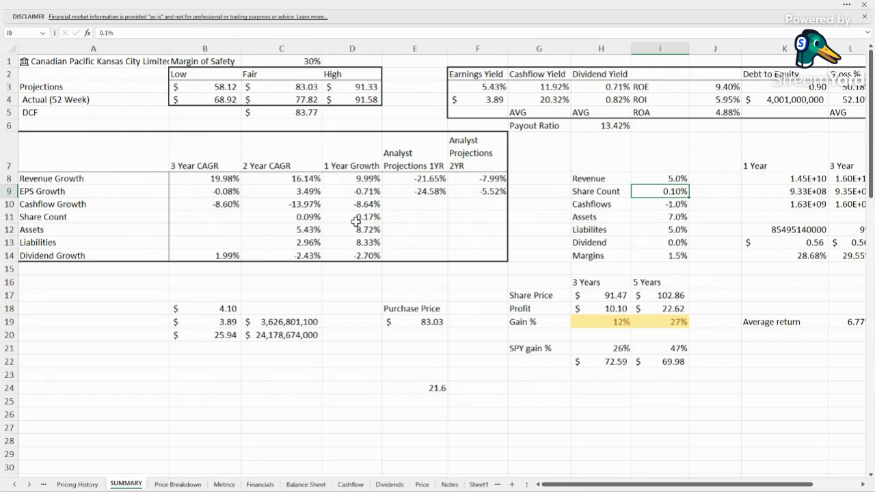
click(301, 217)
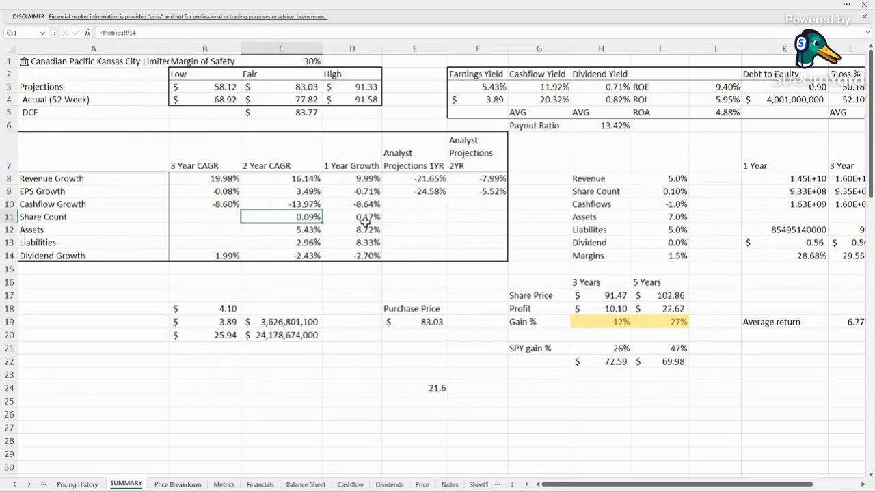
click(673, 193)
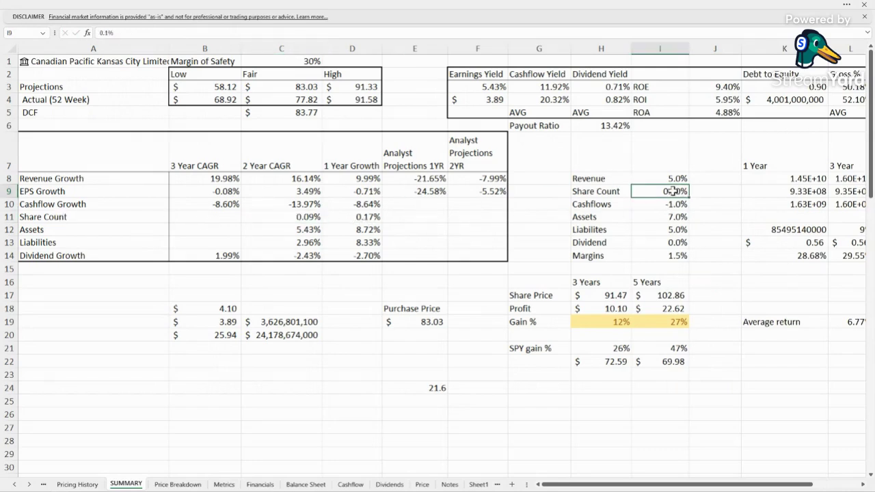
click(361, 230)
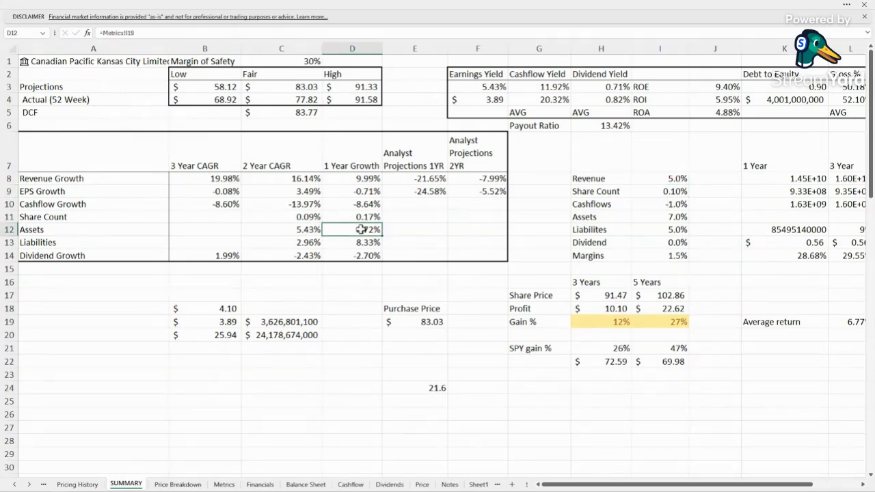
double_click(673, 218)
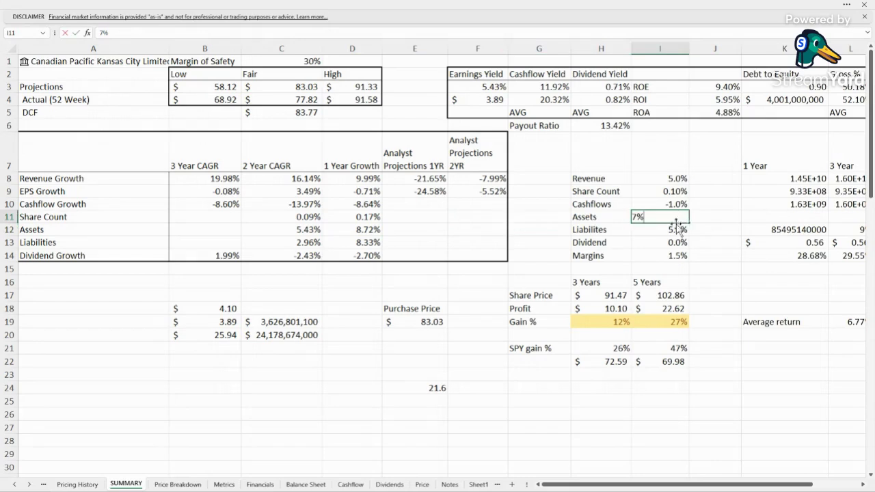
click(625, 217)
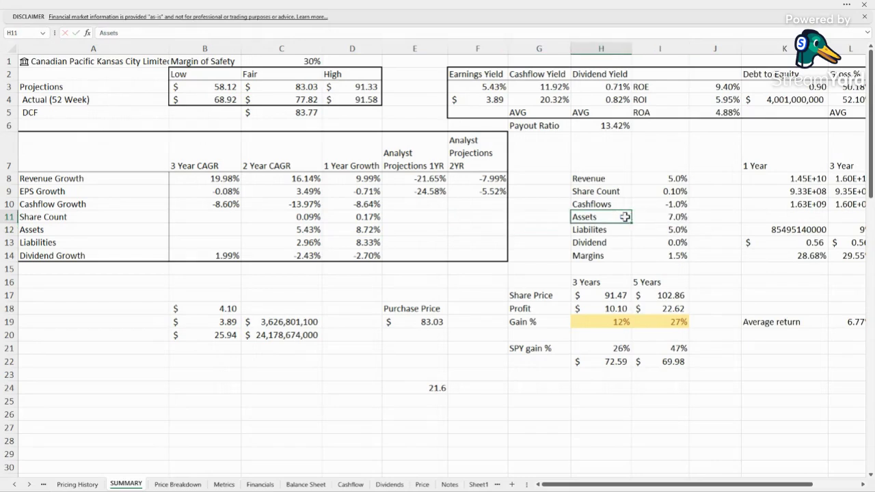
text(8.)
key(Return)
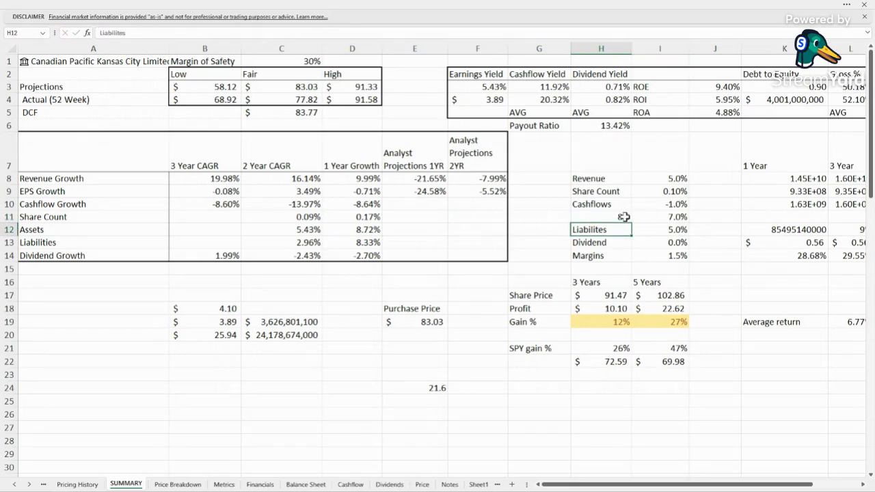
key(ctrl+z)
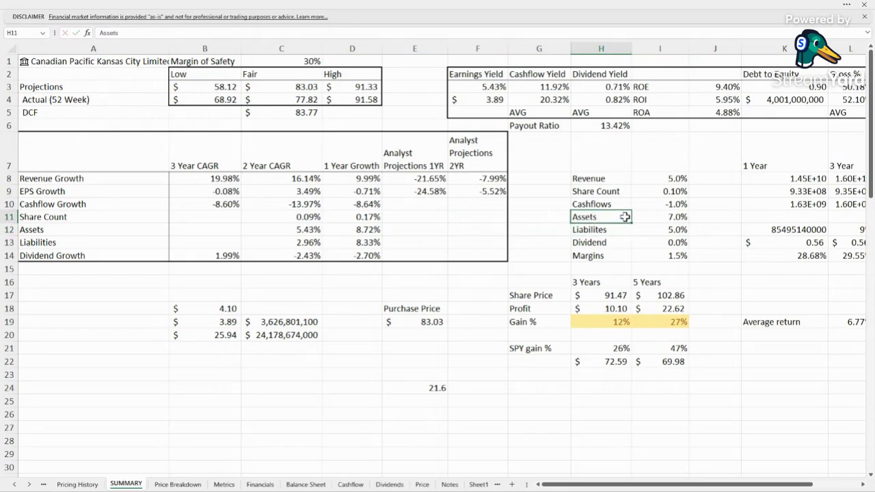
- Set the Assets growth assumption to 8.5%
key(Right)
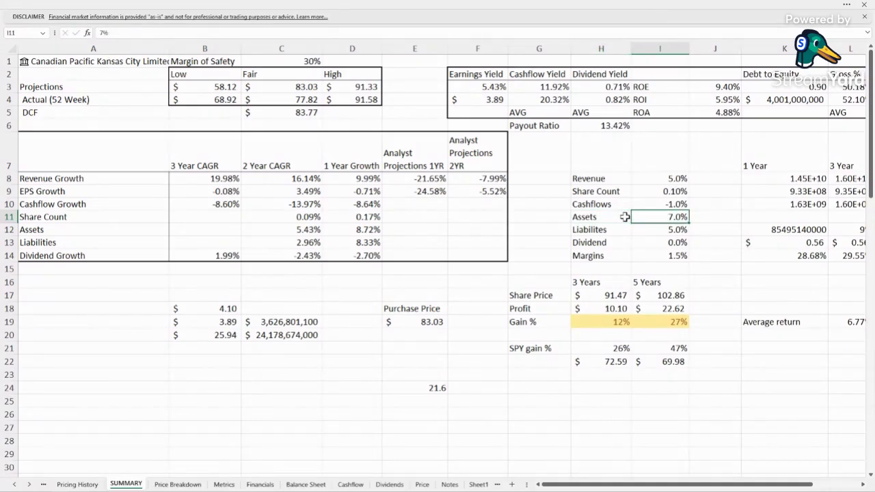
text(8.5)
key(Return)
- Set the Liabilities growth assumption to 8%, using the 1-year liabilities growth as reference
click(375, 244)
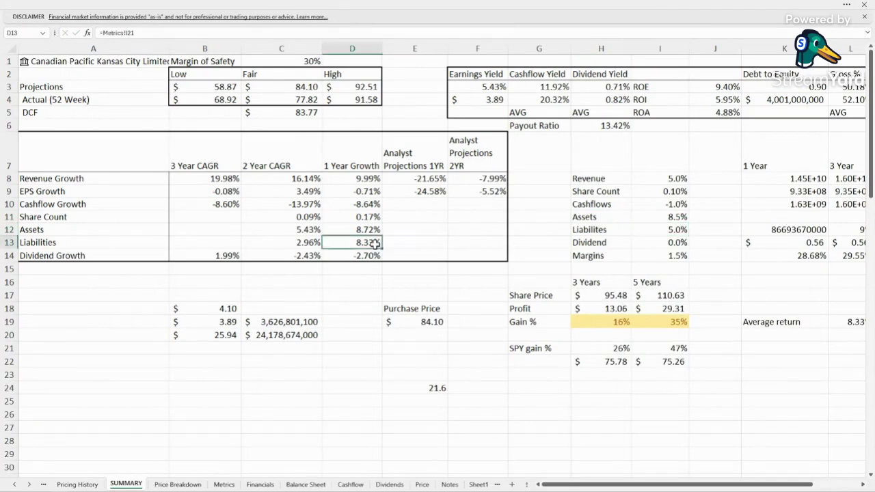
click(675, 230)
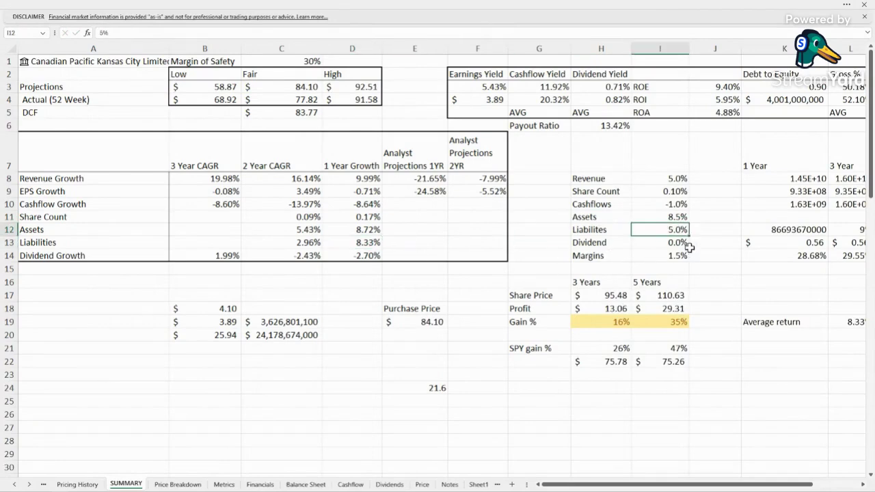
text(8)
click(697, 271)
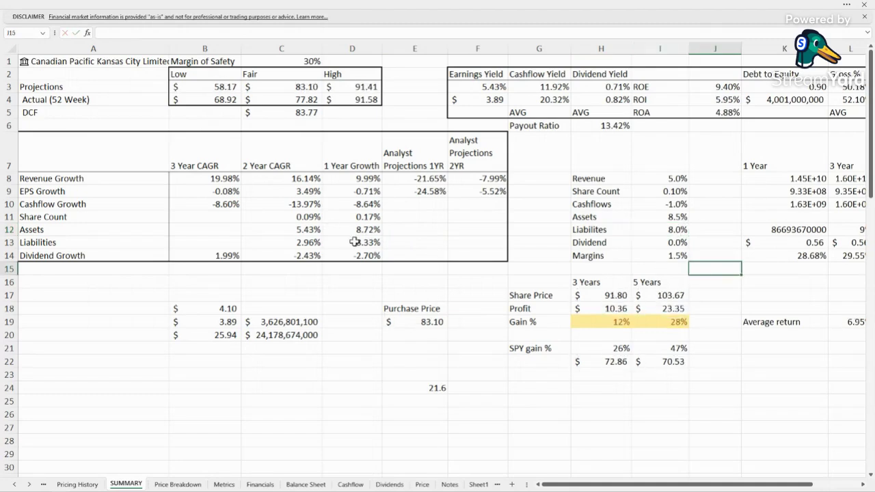
click(354, 242)
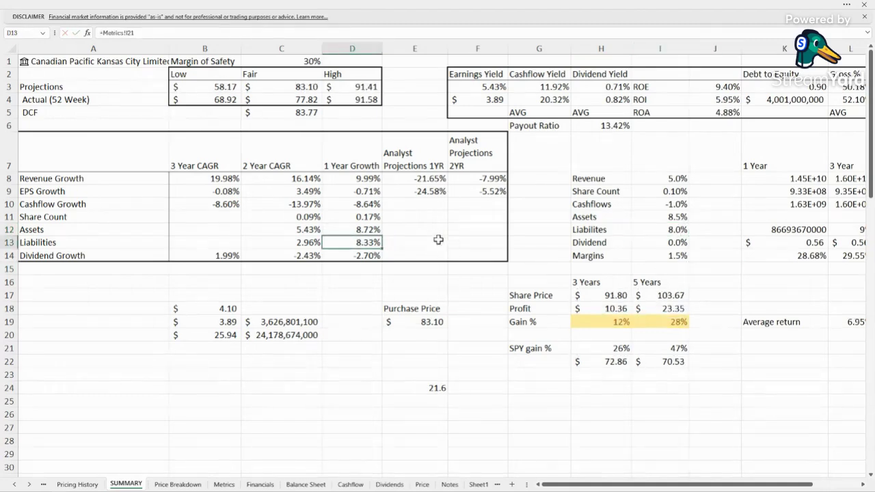
- Set the Dividend growth assumption to 1%
click(682, 257)
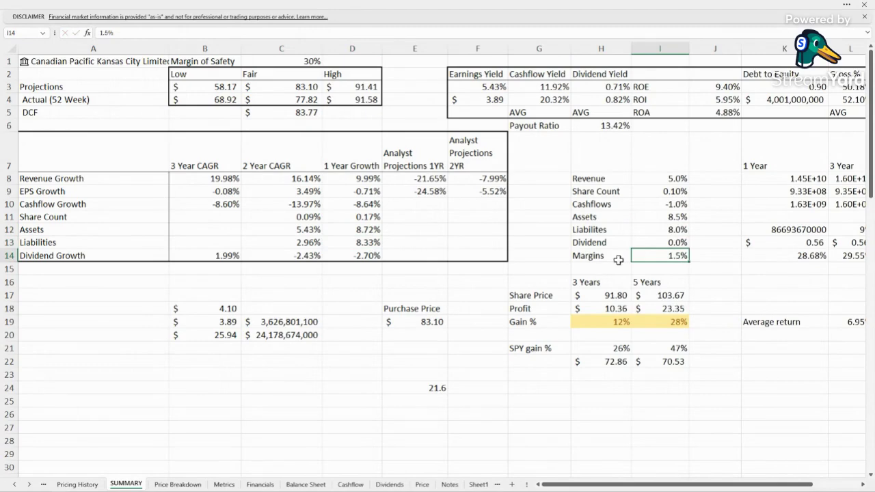
click(663, 242)
text(1)
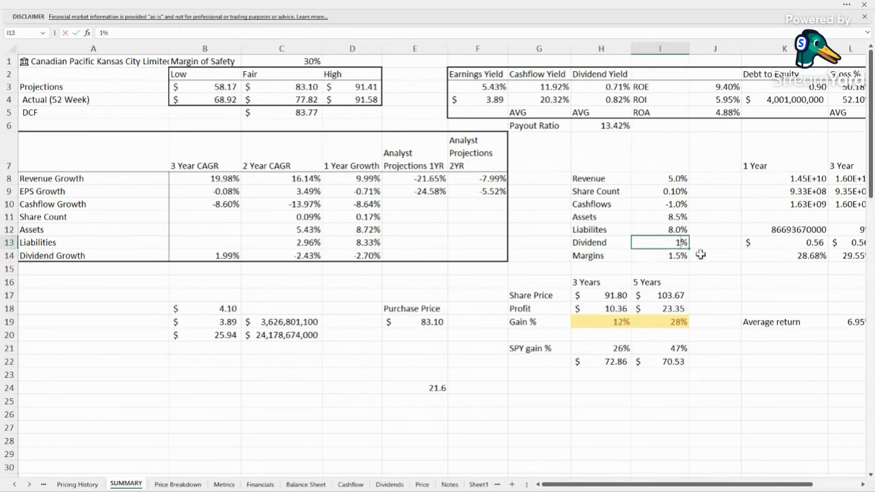
key(Return)
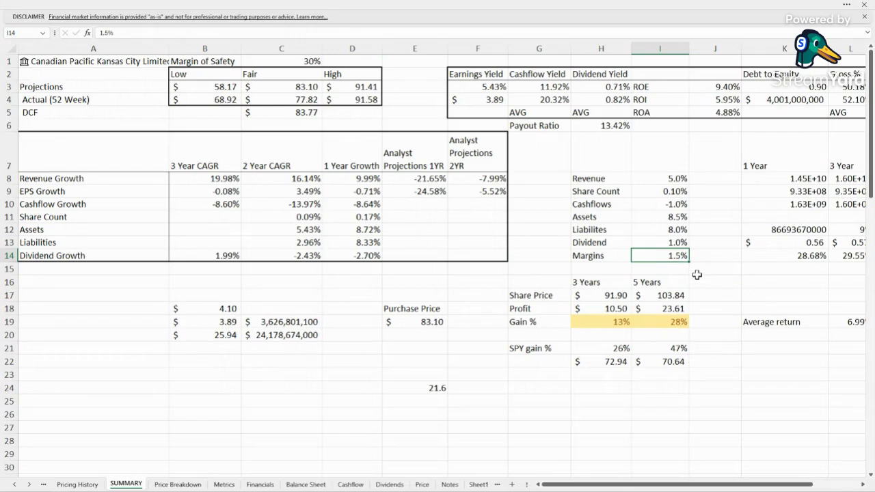
- Set the Margins assumption to 2% and check the projected 5-year margin
text(2)
click(723, 269)
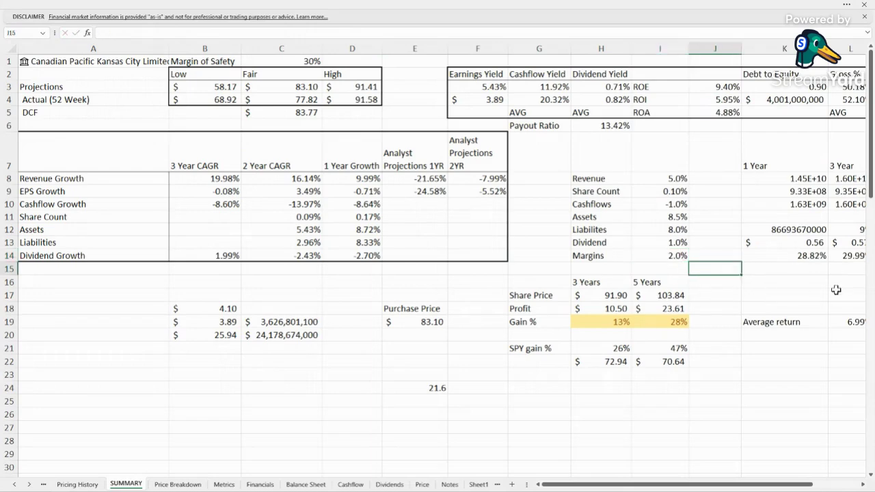
drag(688, 483, 746, 449)
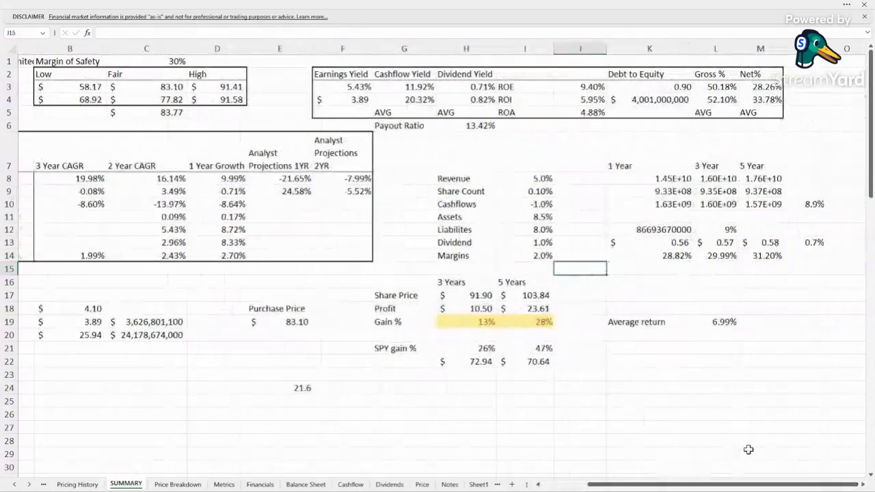
click(771, 254)
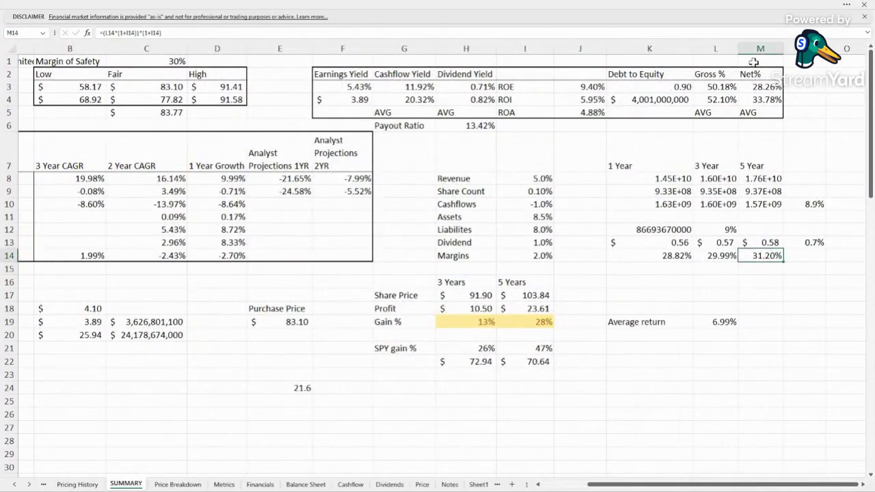
click(666, 376)
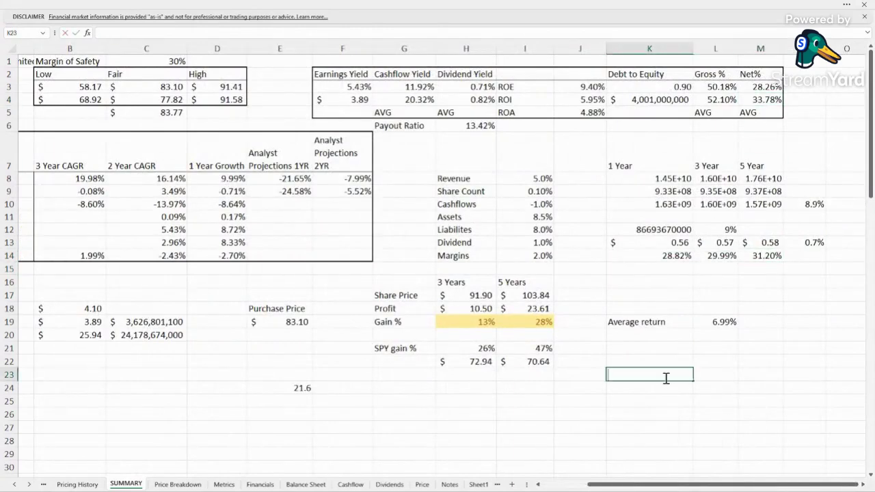
- Set the Margins assumption to 3.5% and check the projected 5-year margin again
click(538, 256)
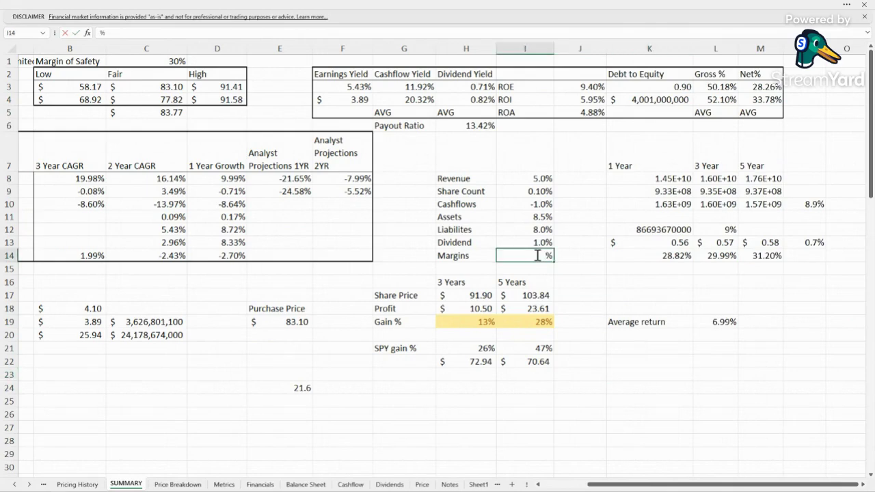
text(3.5)
key(Return)
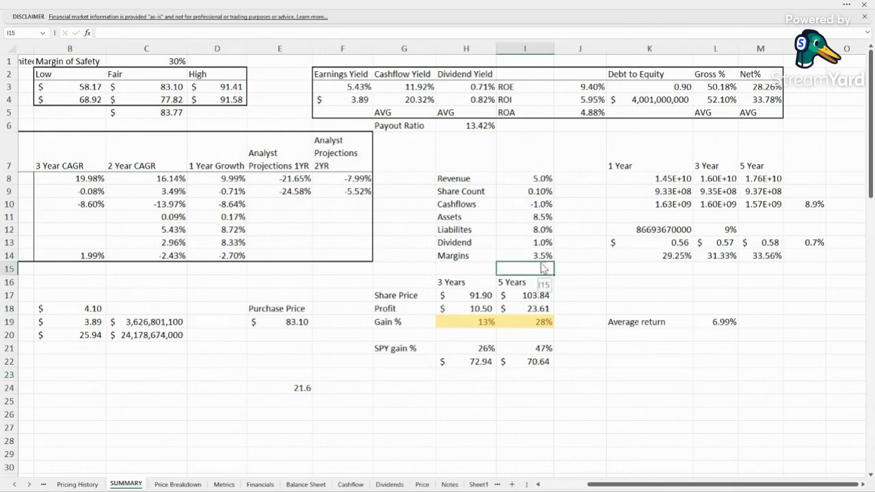
click(538, 255)
click(774, 256)
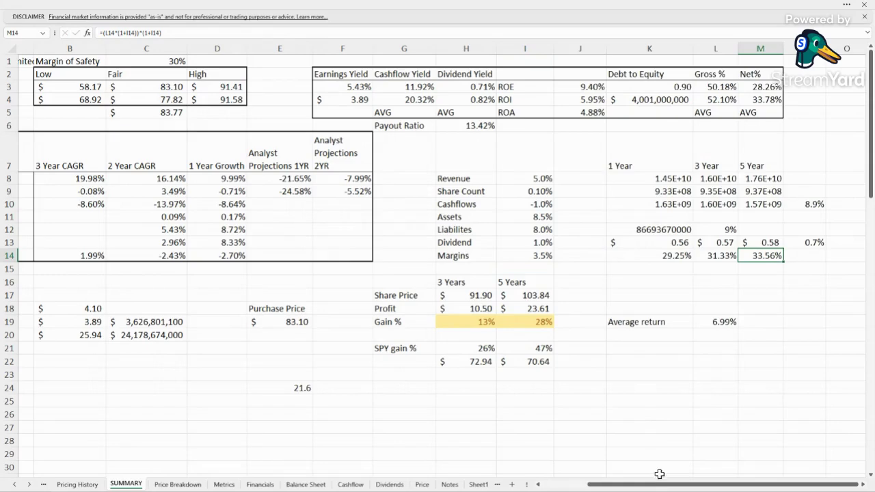
- Set the Cashflows growth assumption to 6%
drag(660, 474, 631, 474)
click(607, 203)
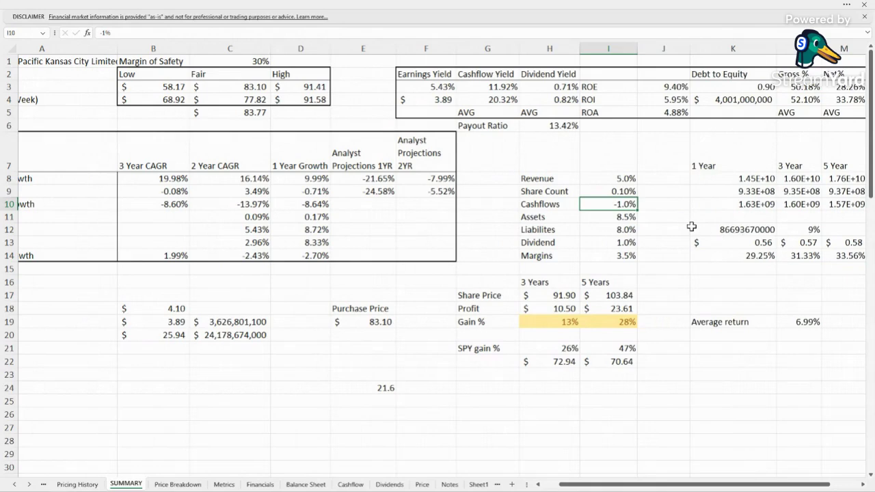
text(6)
key(Return)
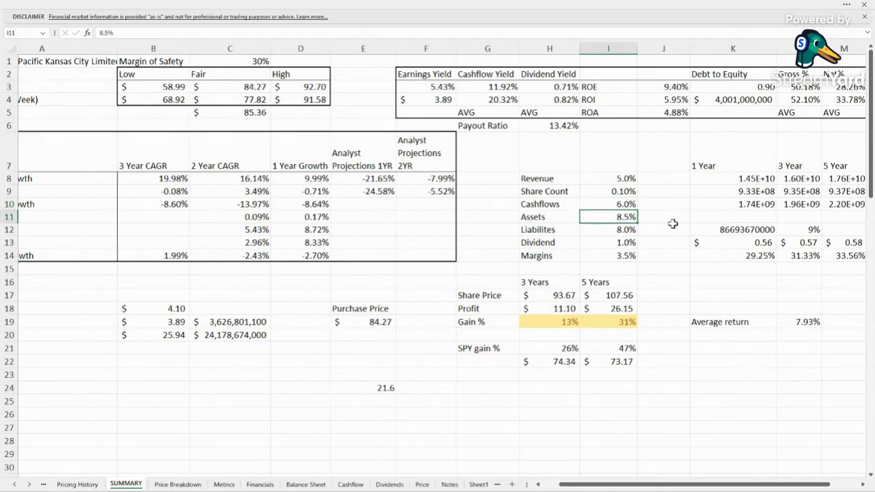
- Review the Cashflows and Revenue assumptions alongside their 1-, 3- and 5-year projections
click(615, 203)
click(616, 178)
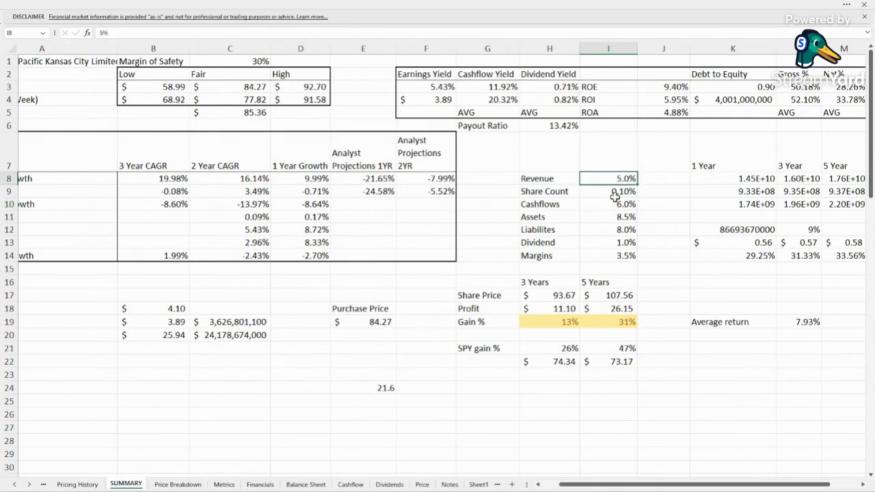
drag(679, 487, 755, 486)
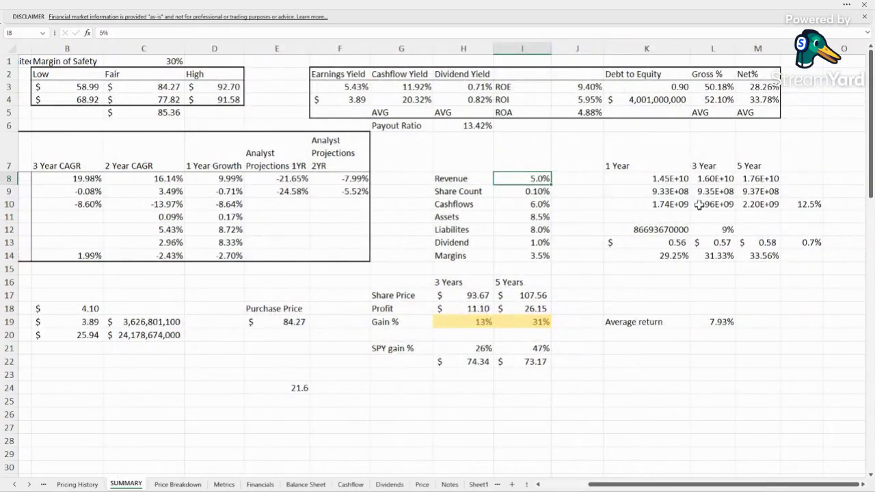
- Examine the cashflow-to-revenue ratio, Cashflows assumption, average return and dividend yield on the summary sheet
click(829, 203)
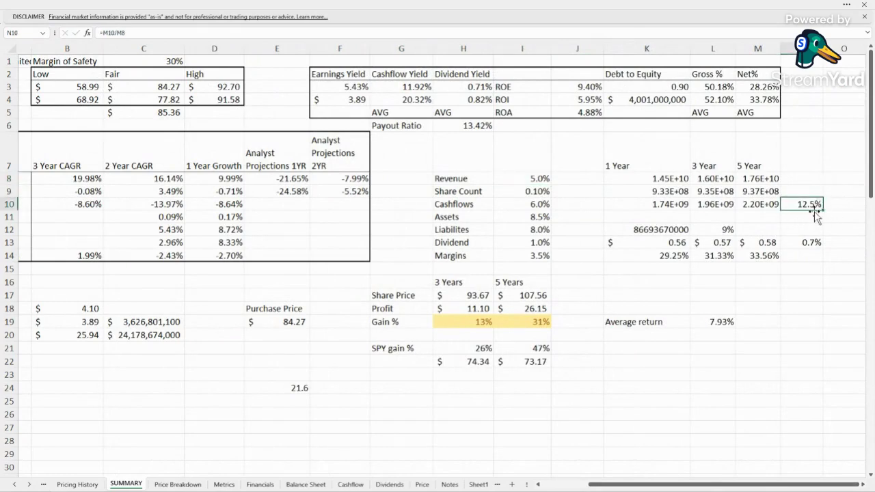
click(537, 203)
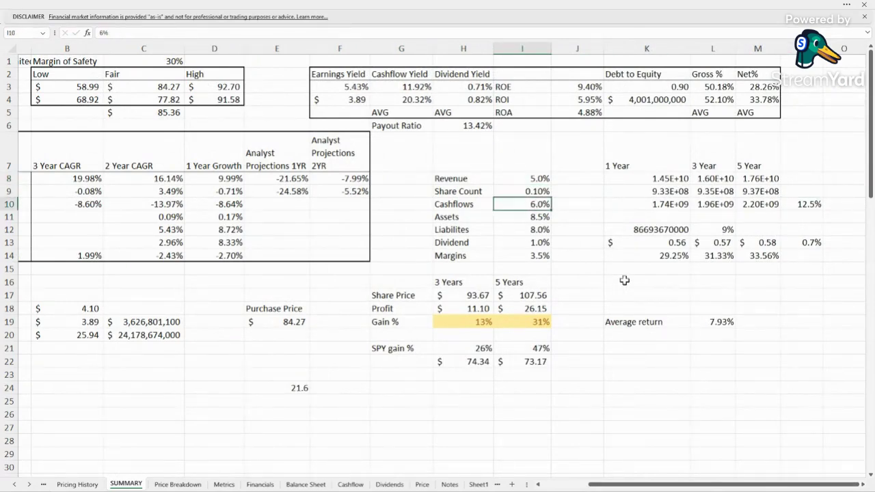
click(710, 371)
click(714, 320)
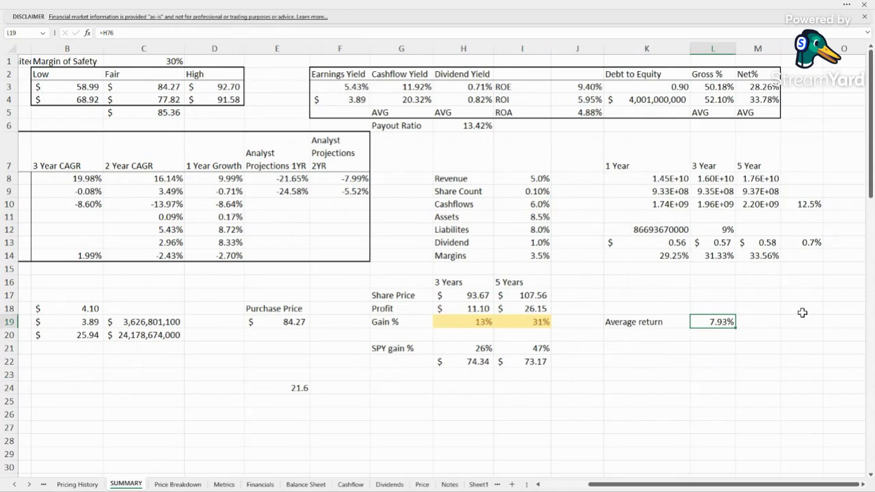
click(717, 347)
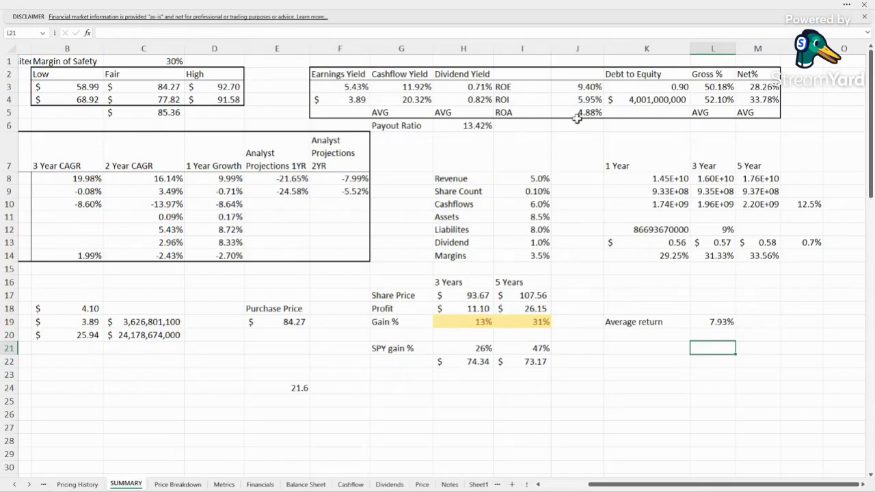
click(481, 89)
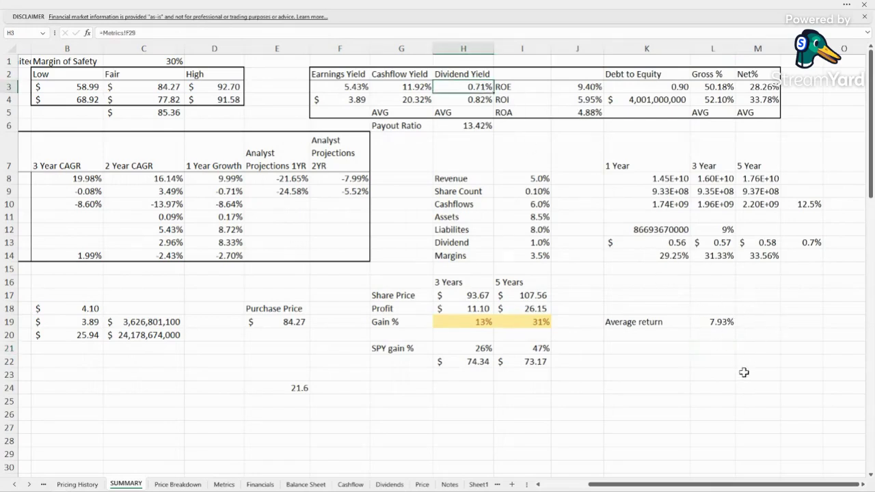
click(729, 352)
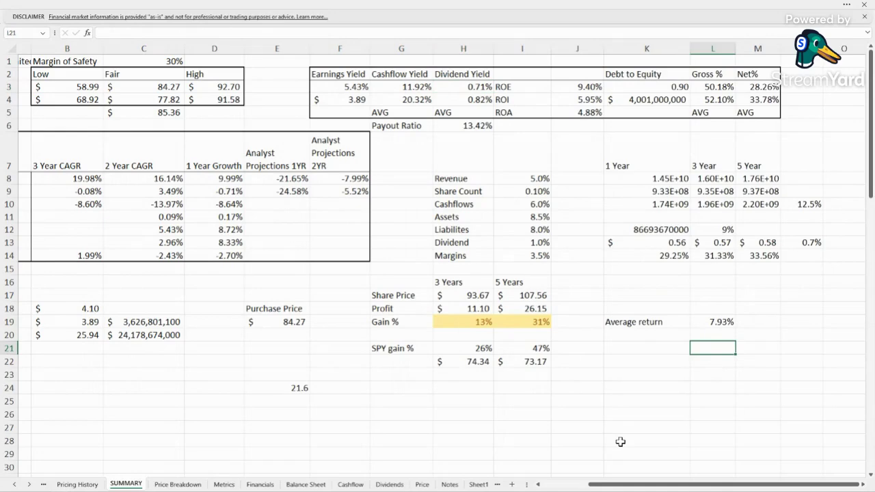
click(523, 416)
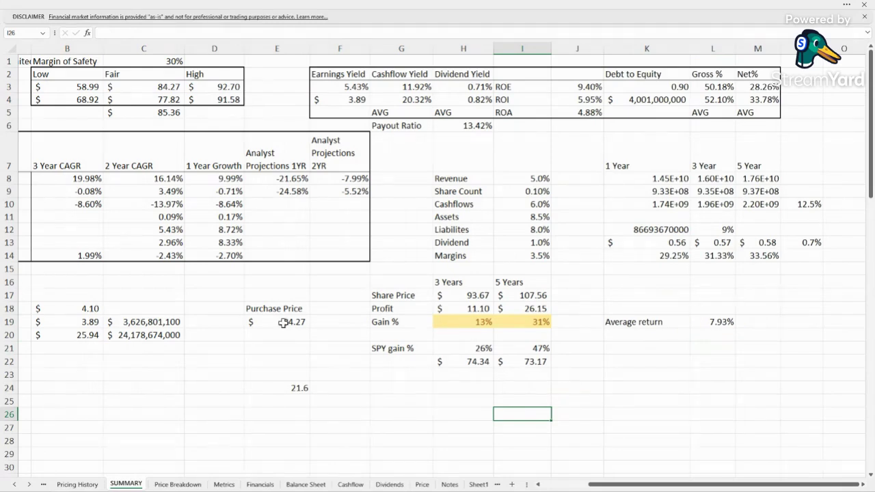
- Link the Purchase Price to the second Fair value in C4 and compare the resulting gains with SPY
double_click(283, 323)
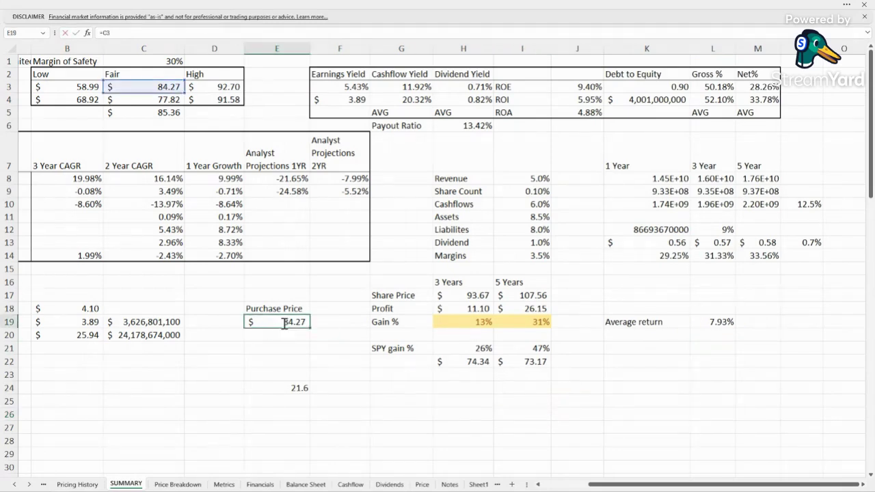
click(152, 100)
key(Return)
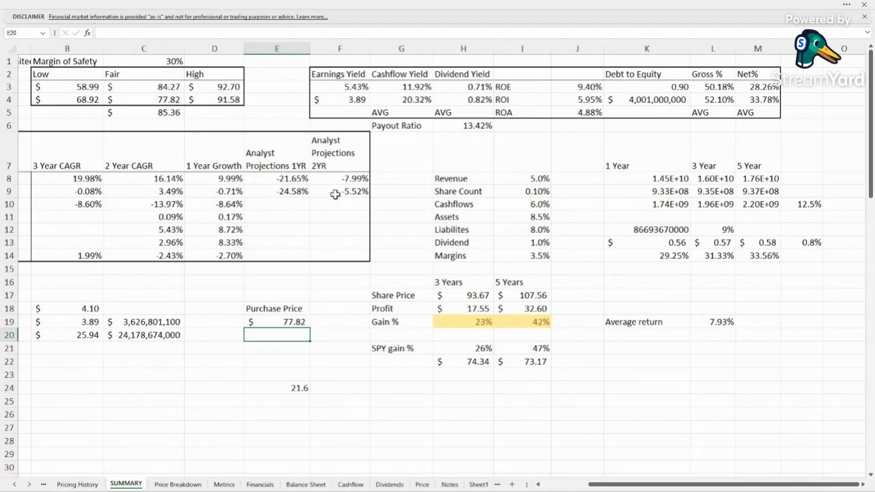
click(596, 425)
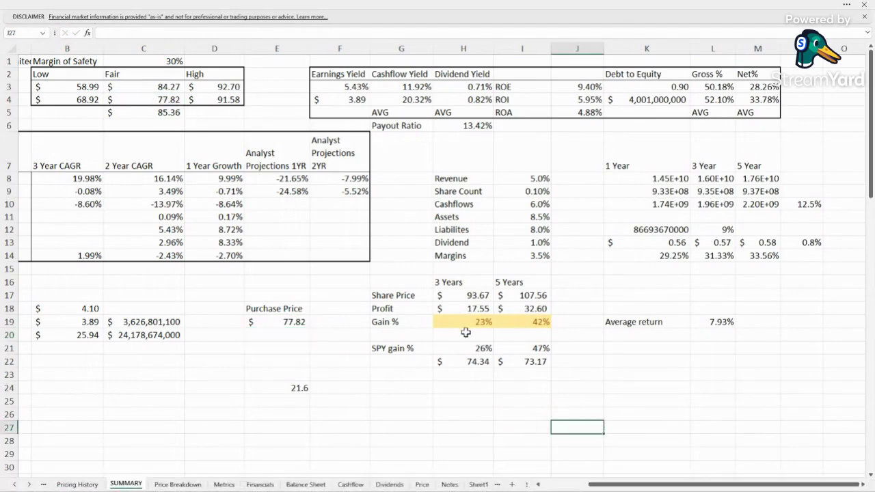
- Review the 5-year revenue, share count and cashflow projections along with the Free Cash Flow chart
click(759, 179)
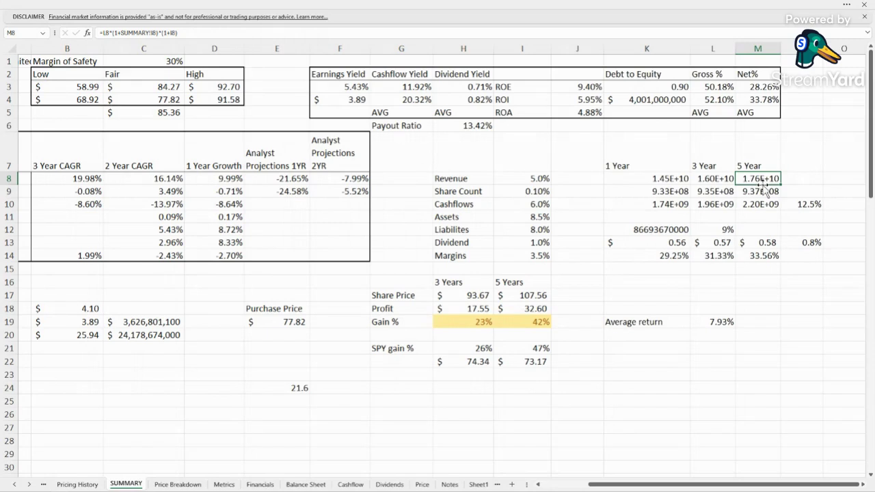
click(758, 191)
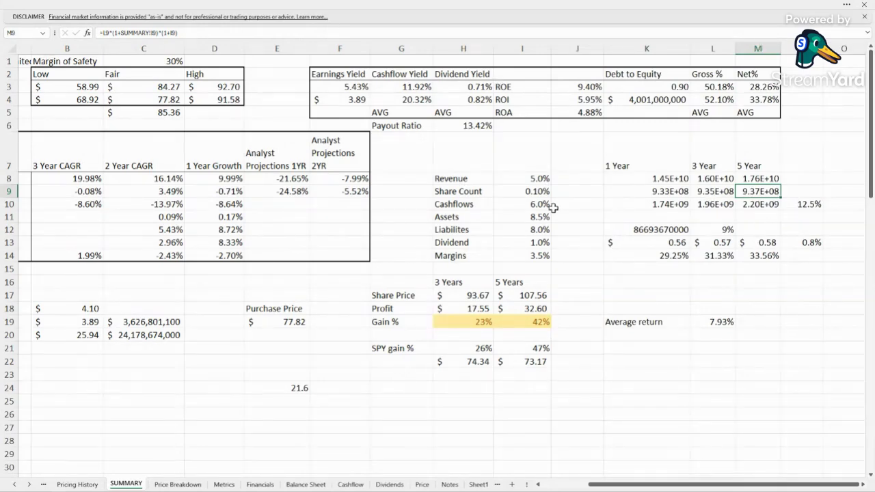
click(764, 204)
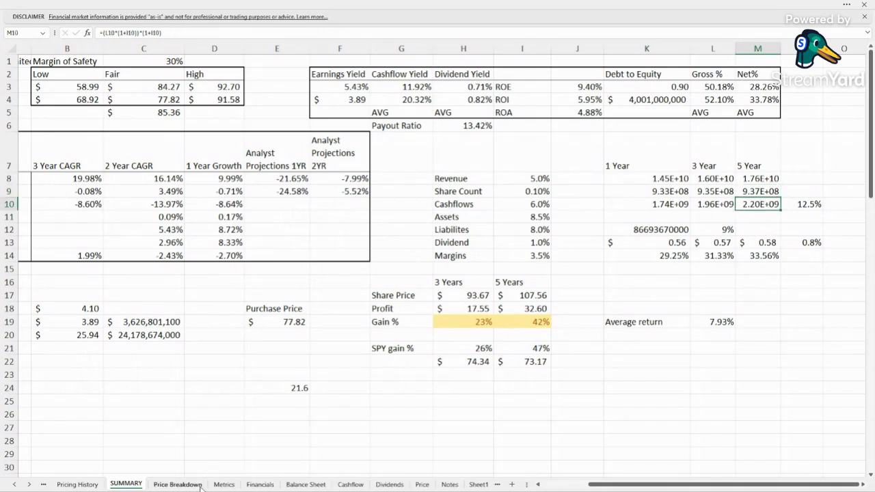
click(350, 484)
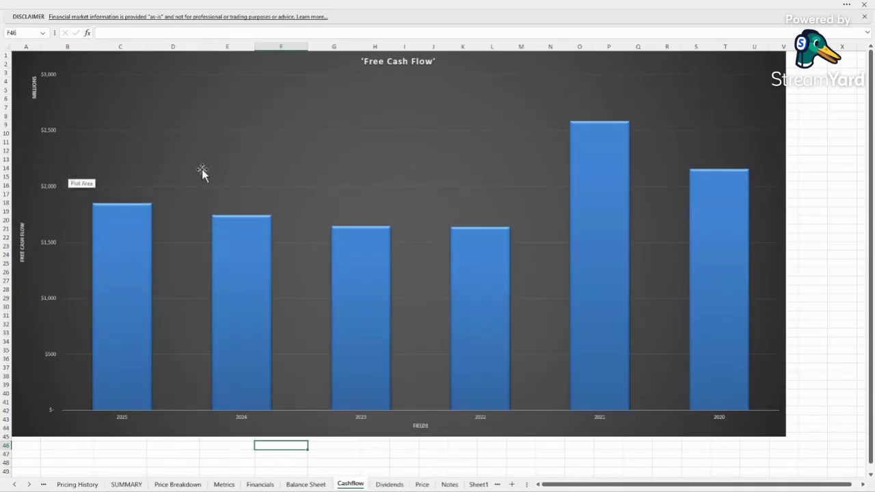
click(127, 484)
click(759, 217)
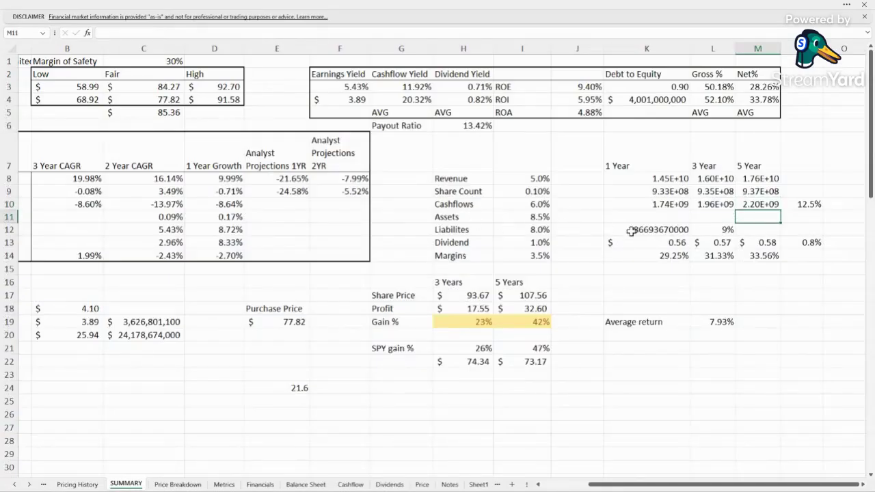
click(681, 229)
click(727, 230)
double_click(735, 235)
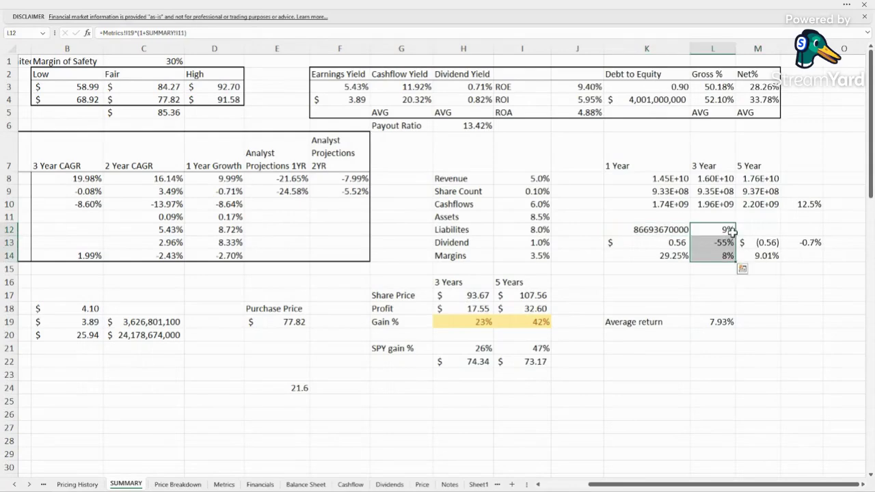
key(ctrl+z)
- Set the Dividend growth assumption to 1.5% and check the projected yield and average return
click(810, 243)
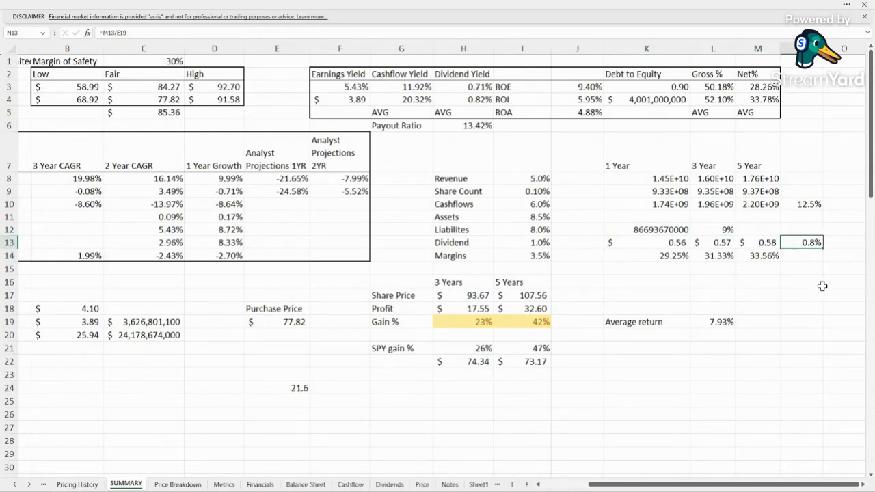
double_click(533, 244)
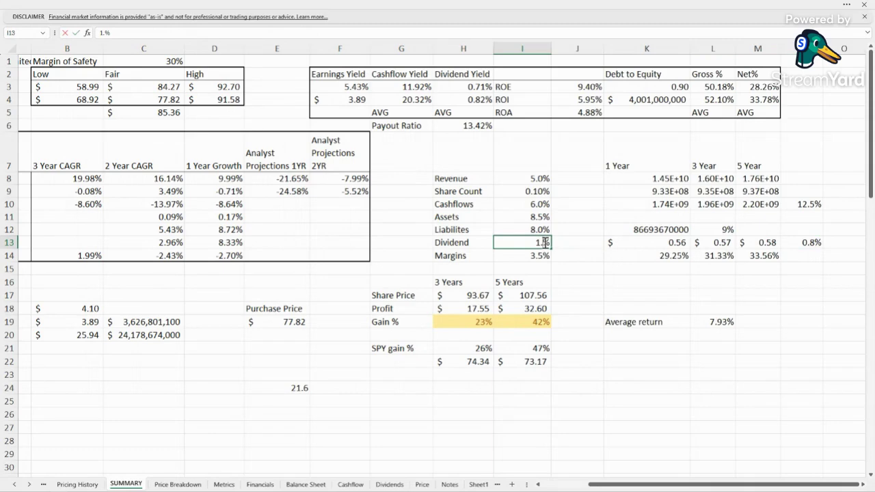
text(.5)
key(Return)
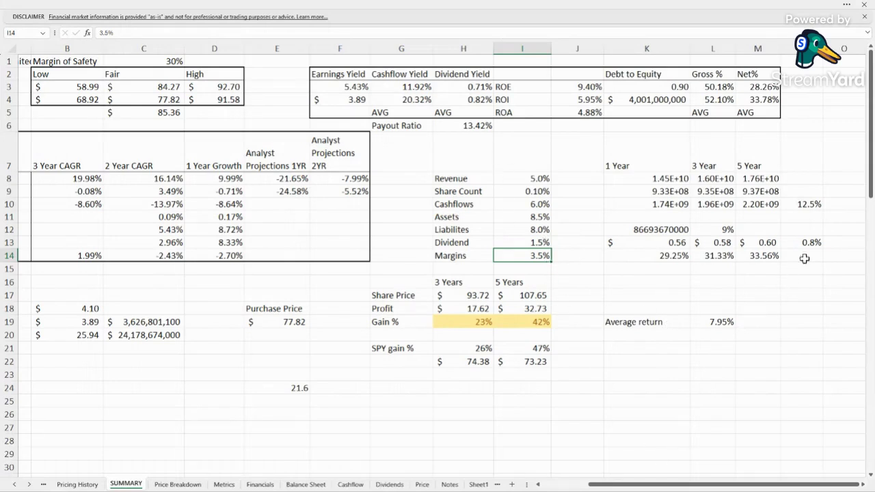
click(647, 361)
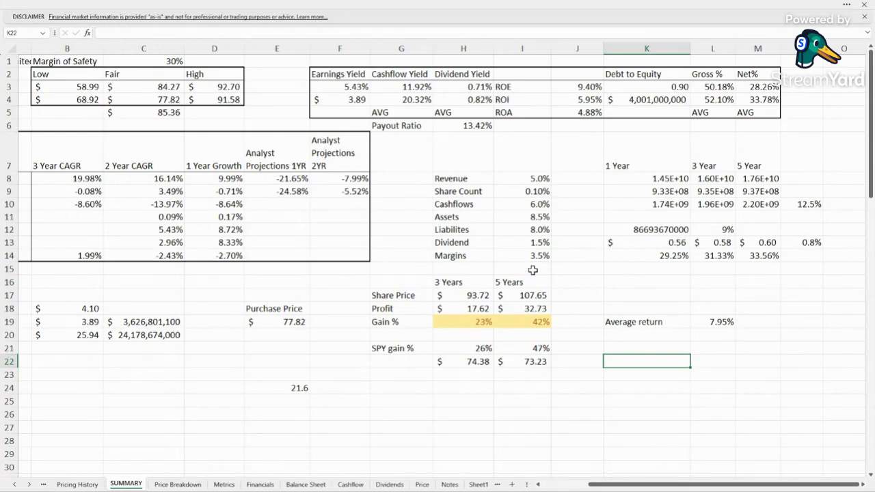
click(715, 322)
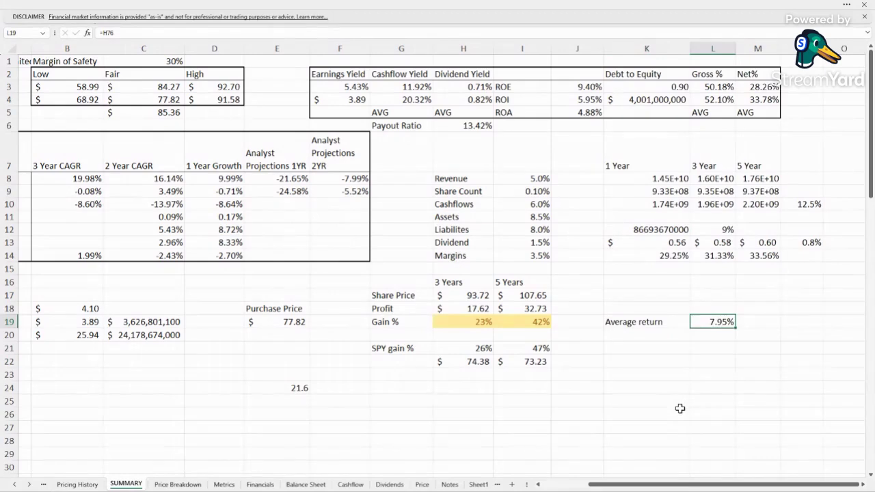
- Set the Revenue growth assumption to -8%, in line with the analysts' 2-year projection
click(533, 179)
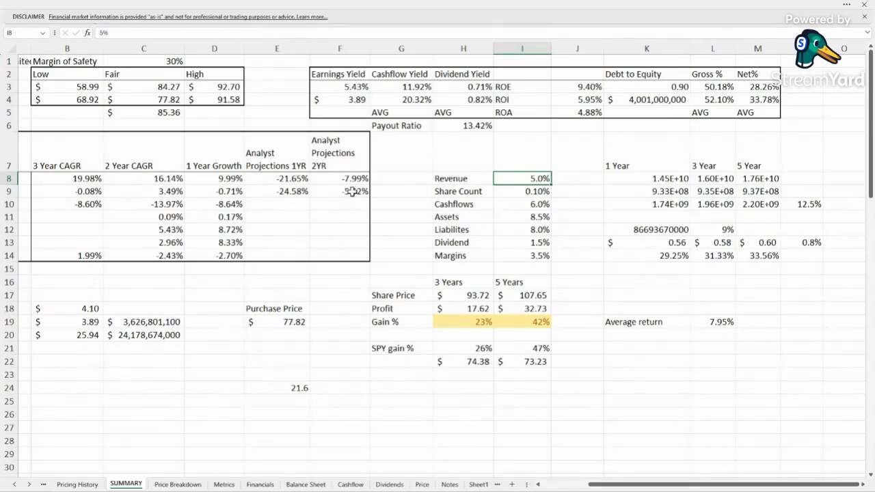
key(BackSpace)
text(-8%)
key(Return)
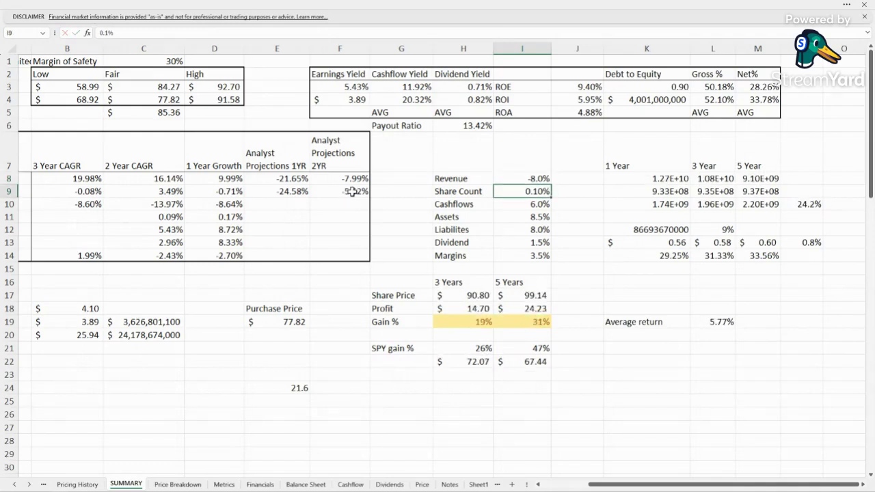
click(354, 175)
- Set the Cashflows growth assumption to -9%, leaving the Share Count assumption as is
click(546, 191)
click(534, 206)
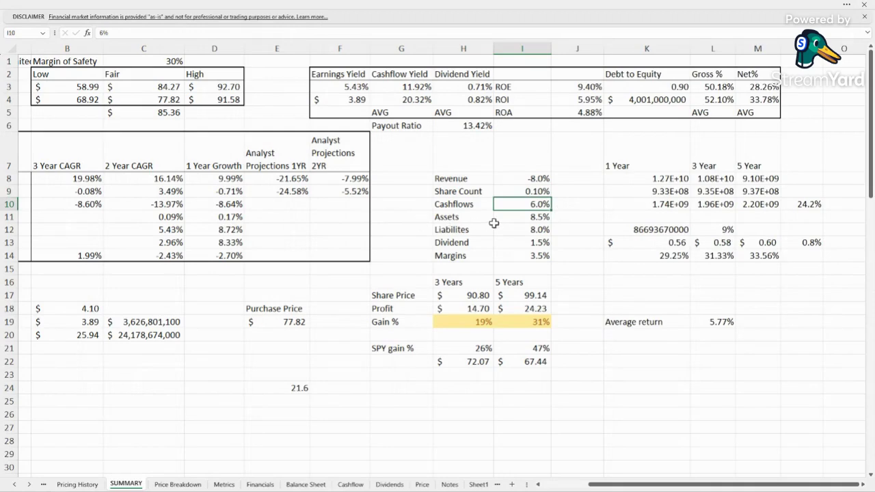
text(=)
text(9%)
key(Return)
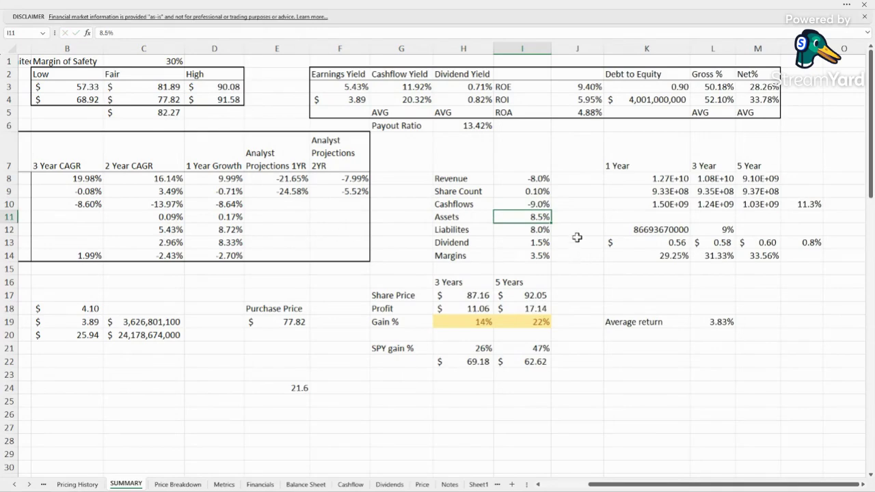
- Set the Assets growth assumption to 5% and the Liabilities growth assumption to 3%
text(5%)
key(Return)
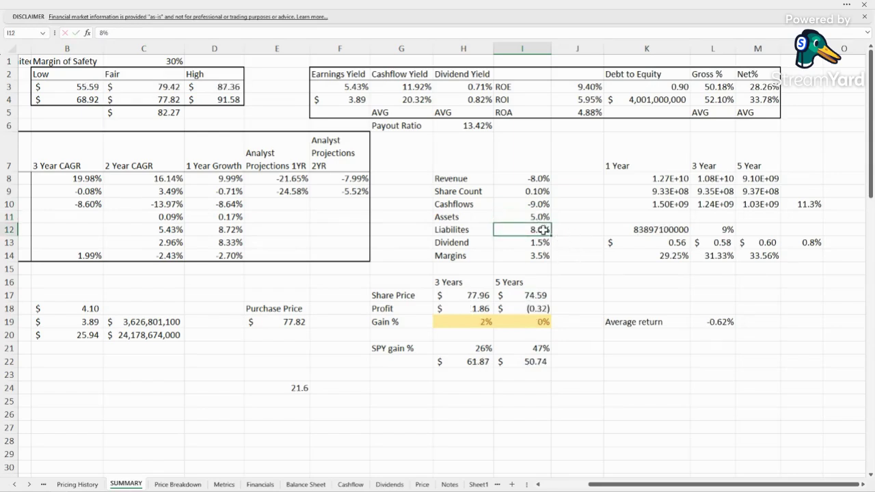
text(3%)
click(559, 239)
- Set the Dividend growth assumption to -2% and the Margins assumption to -1%
click(529, 242)
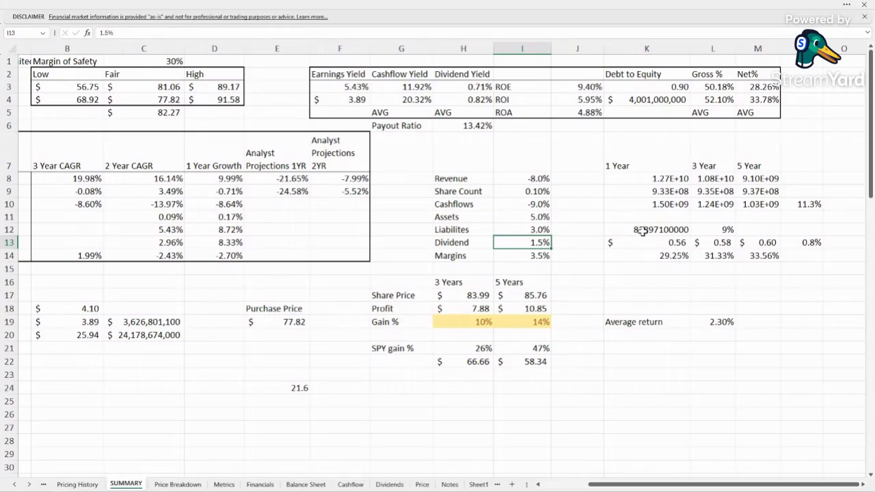
text(-2)
key(Return)
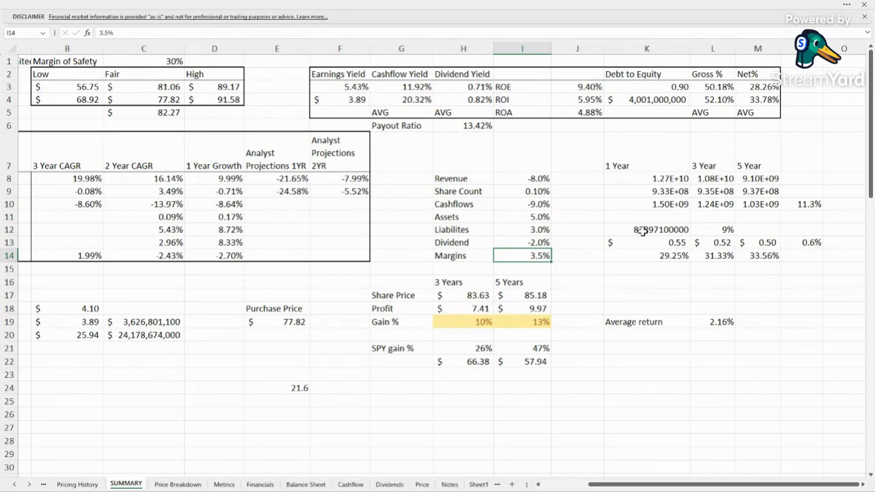
text(-1)
key(Return)
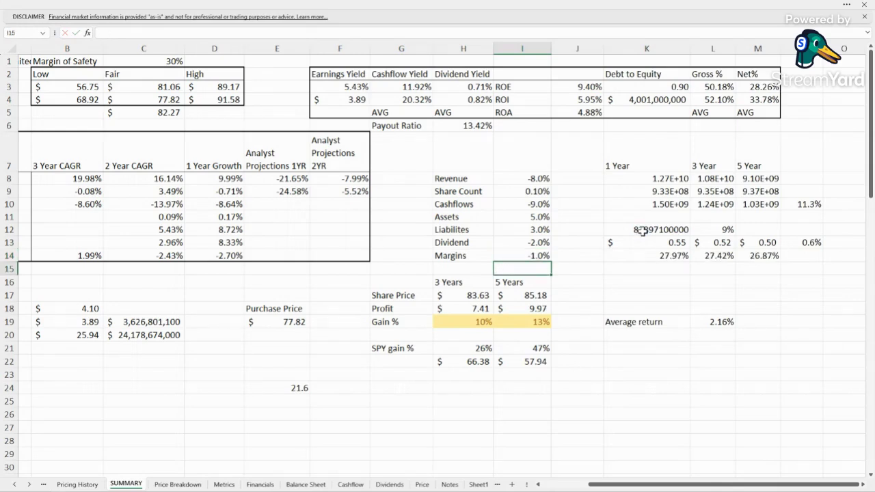
- Examine the 5-year margin, dividend yield, cashflow-to-revenue ratio, revenue and share count under the pessimistic assumptions
click(757, 257)
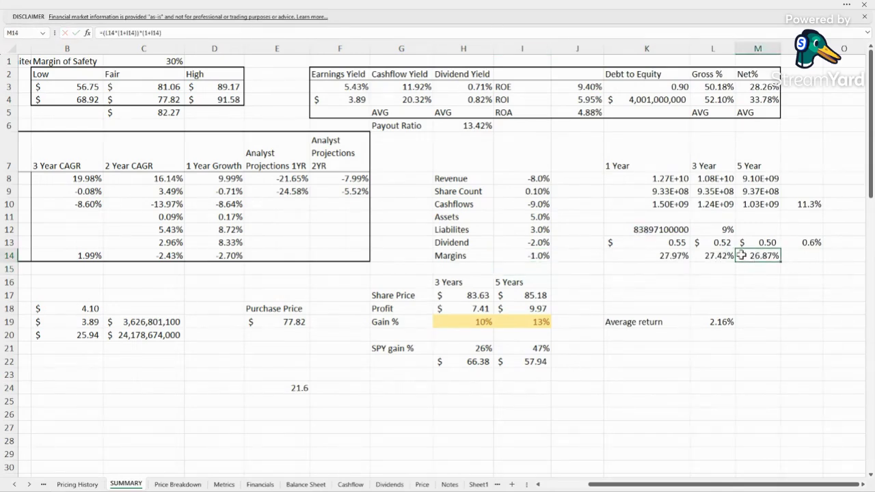
click(804, 245)
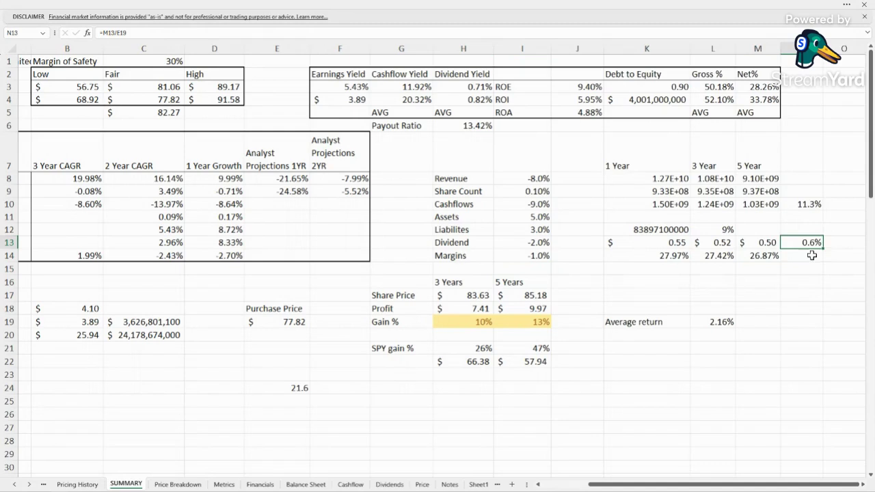
click(810, 204)
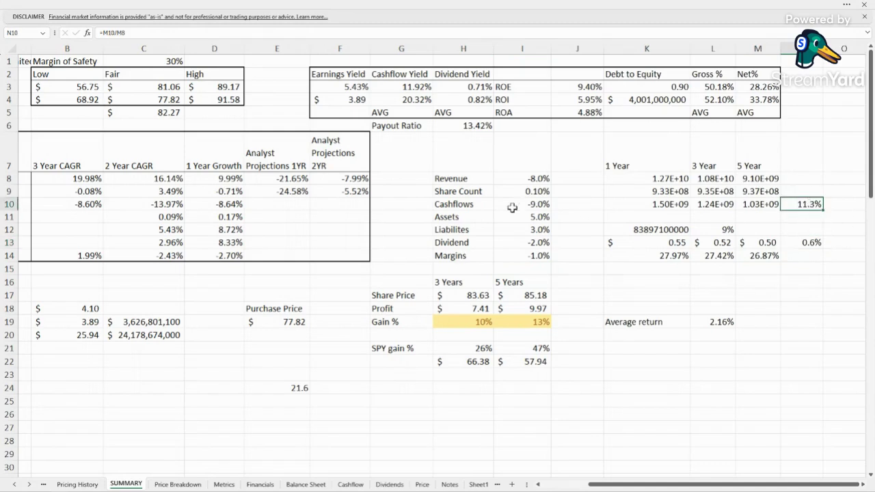
click(756, 257)
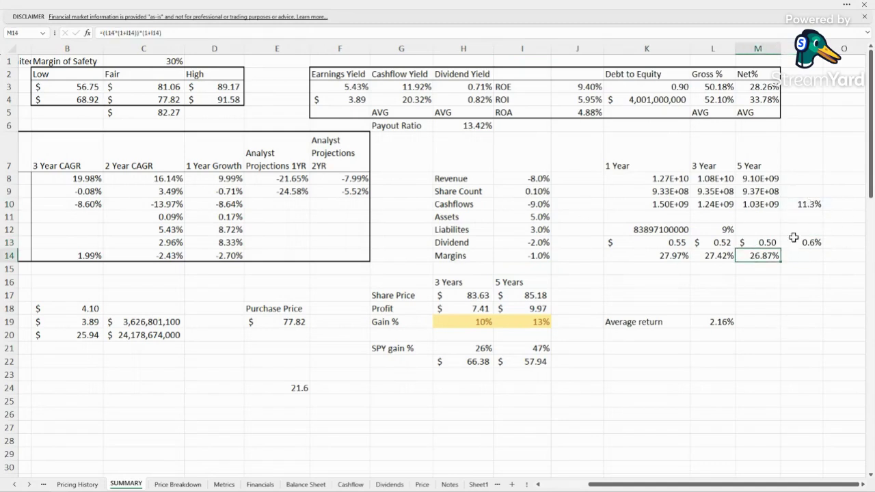
click(803, 203)
click(750, 176)
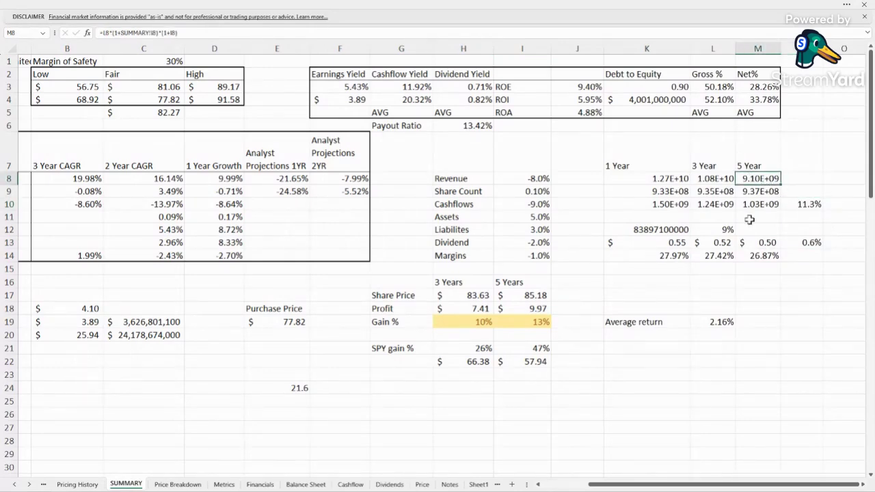
click(750, 192)
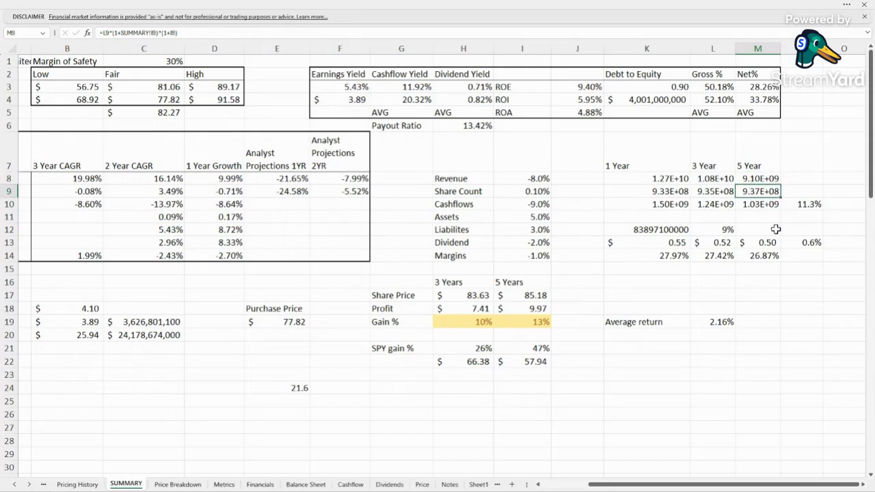
- Examine the average return, the purchase price and the 3-year and 5-year gain percentages under the pessimistic assumptions
click(758, 321)
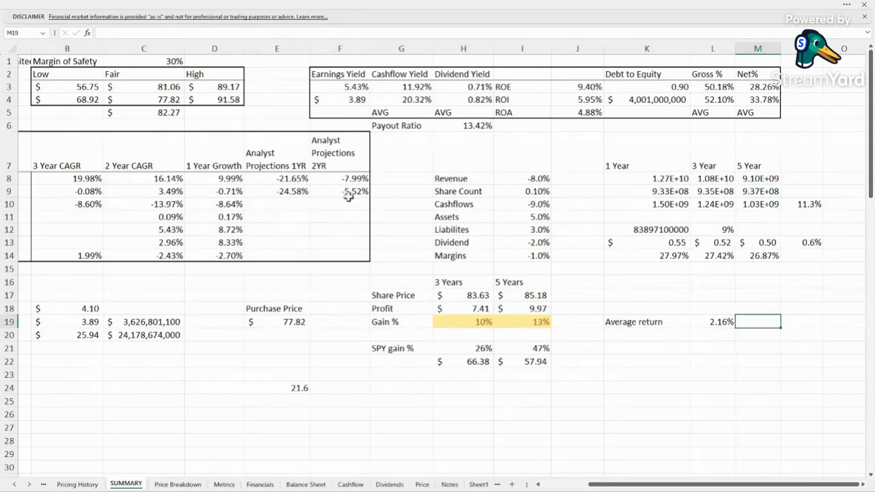
click(463, 161)
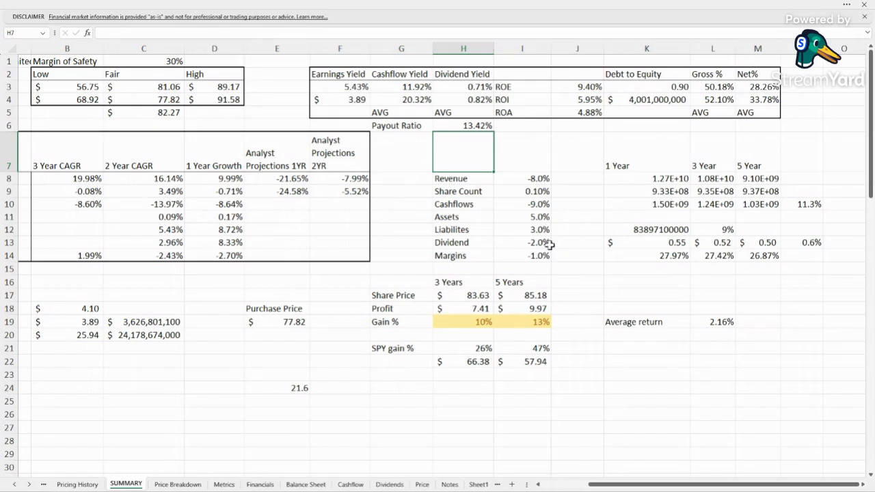
click(718, 326)
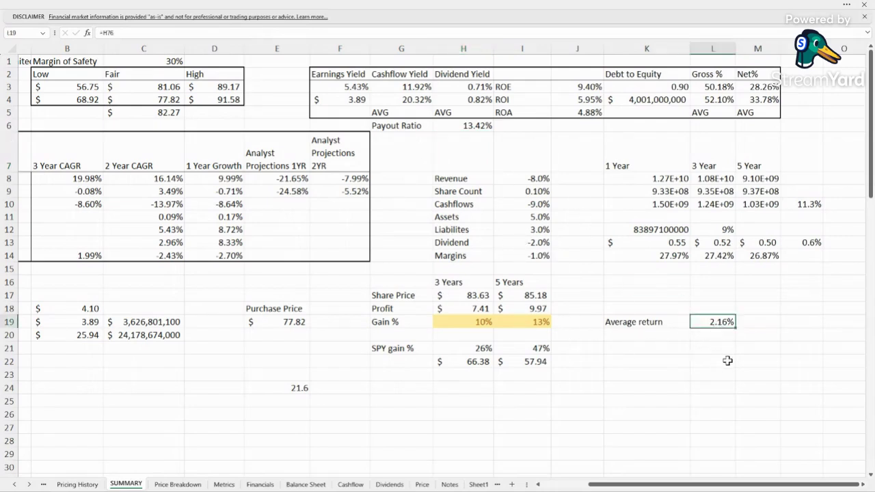
click(715, 345)
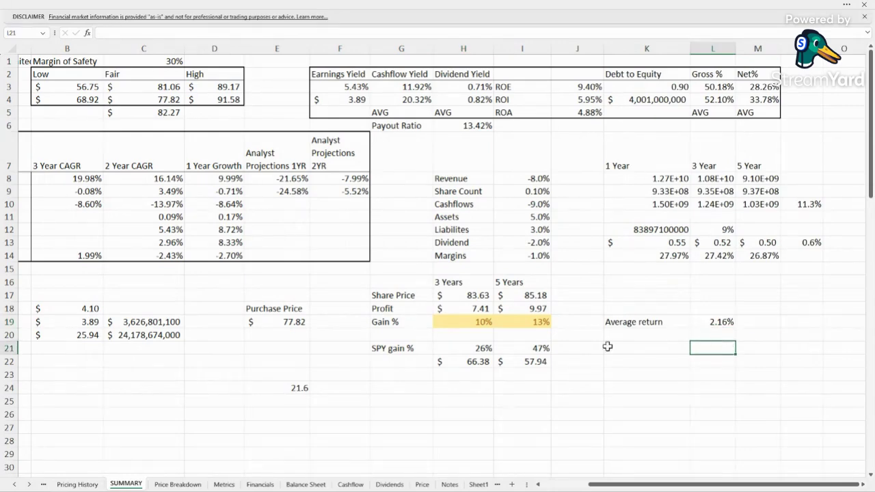
click(285, 323)
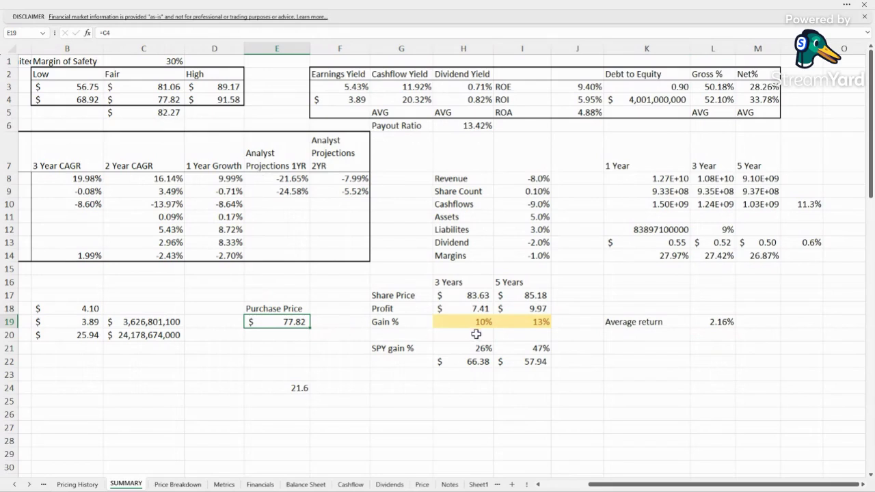
drag(476, 335, 541, 335)
click(669, 367)
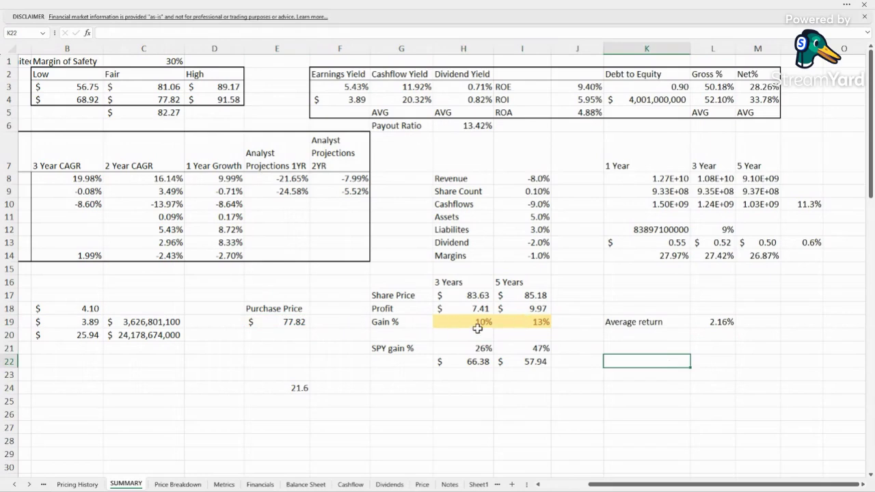
- Link the Purchase Price to the second-row Low valuation with the formula =B4
double_click(279, 323)
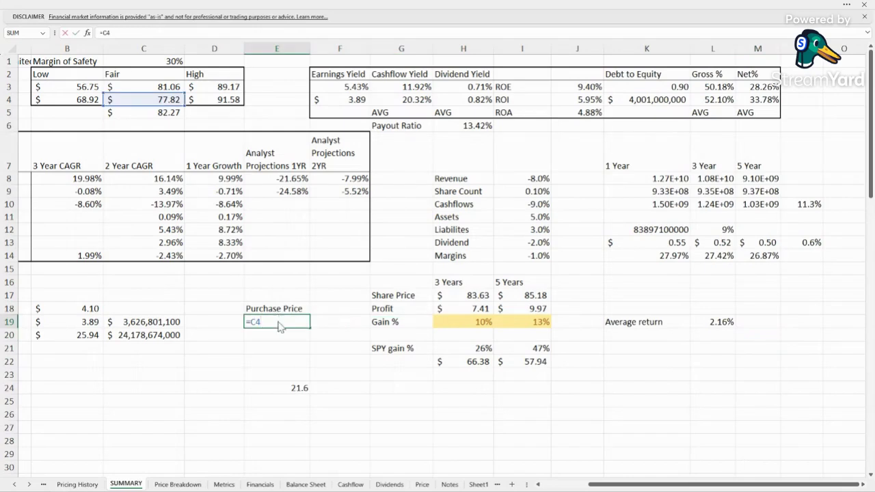
click(158, 92)
click(102, 100)
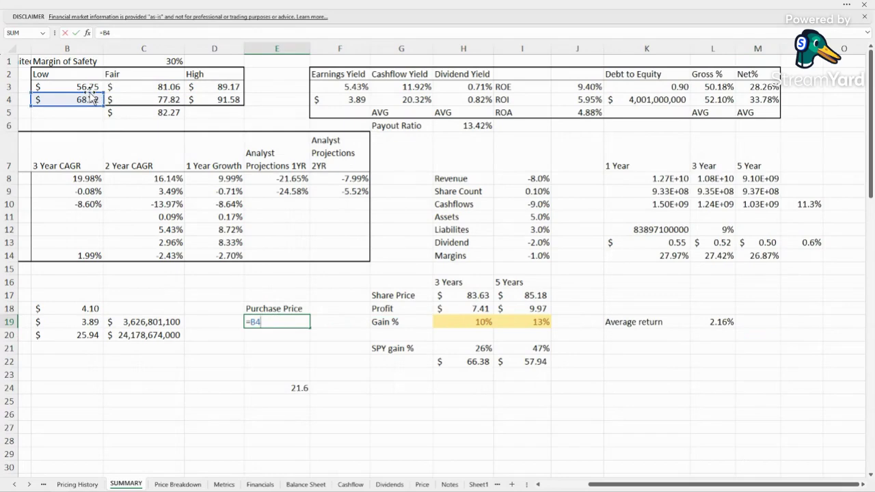
key(Return)
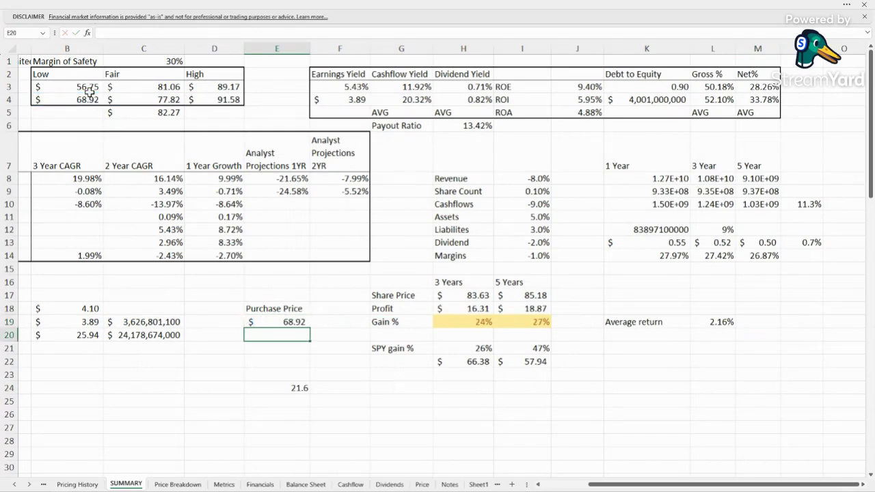
- Link the Purchase Price to the first-row Low valuation with the formula =B3
double_click(303, 323)
click(89, 93)
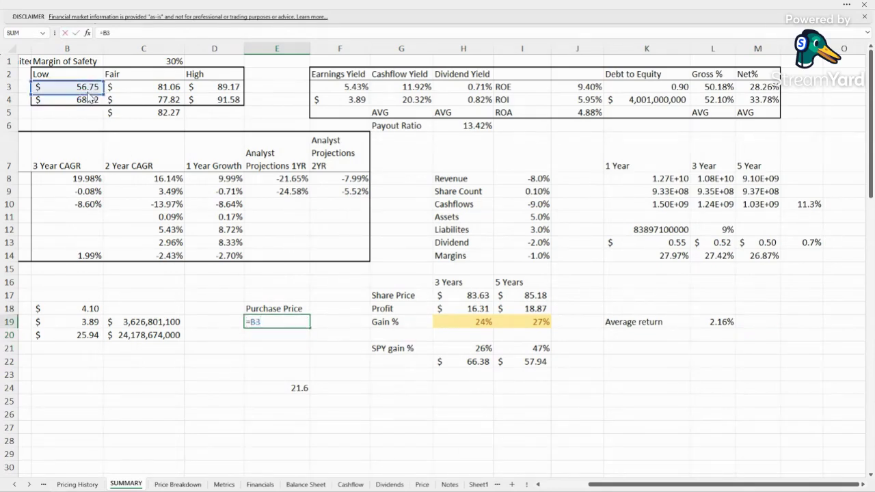
key(Return)
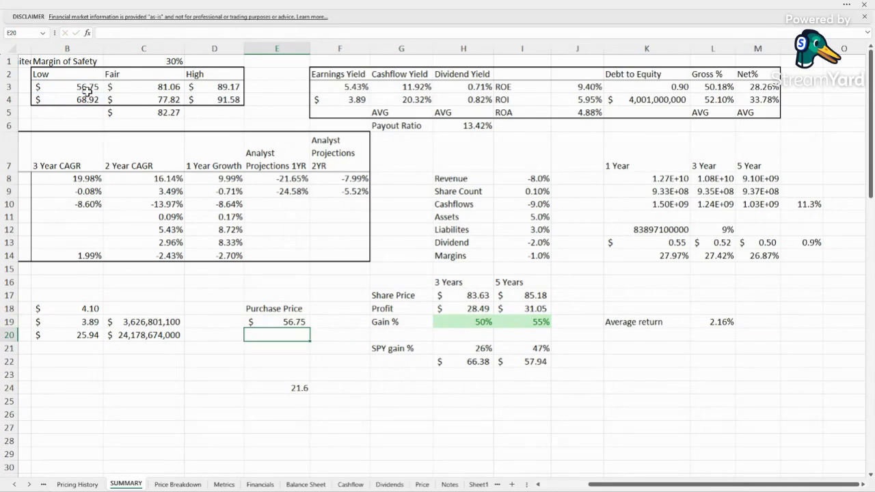
- Compare the 3-year and 5-year gain percentages at the lowest purchase price with the SPY gain and the average return
click(483, 333)
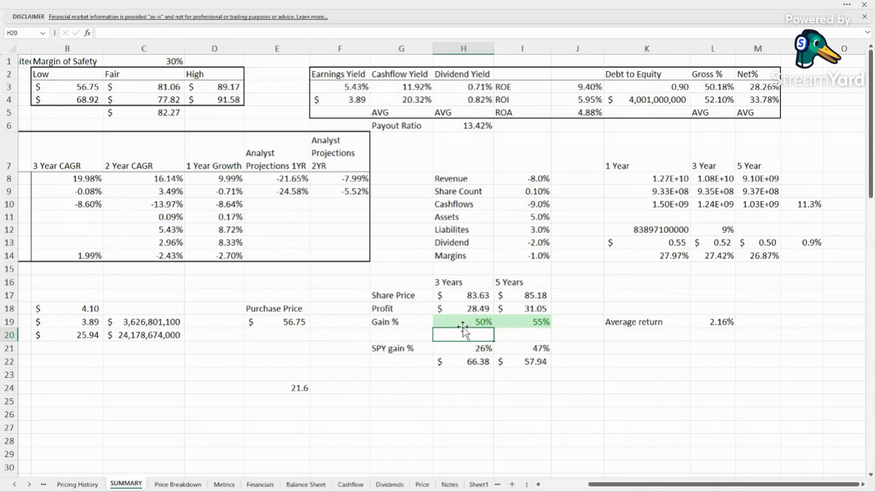
drag(475, 321, 540, 322)
click(614, 387)
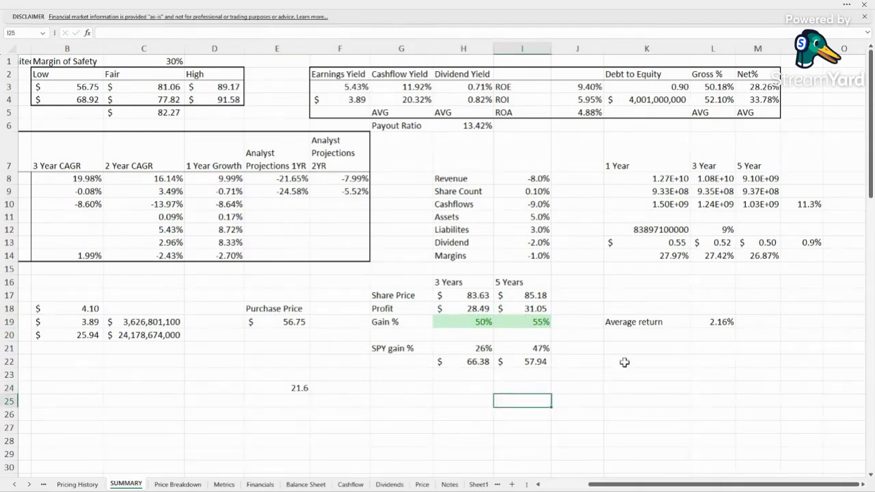
click(715, 321)
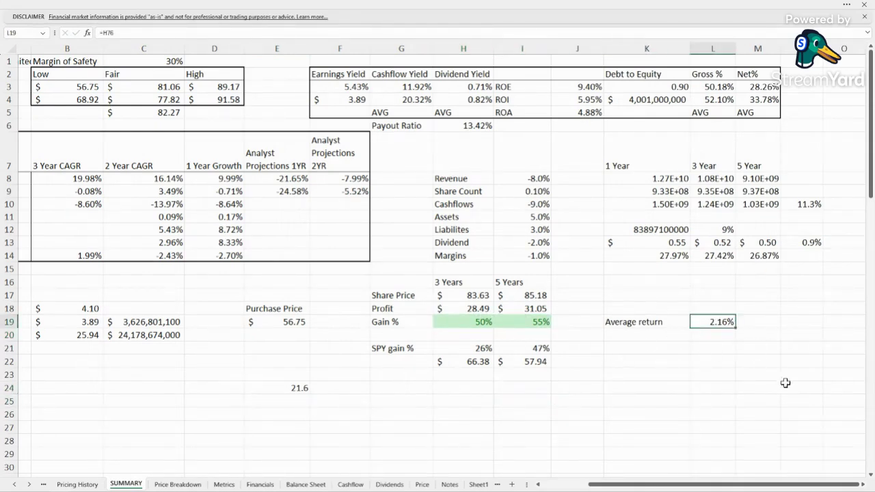
click(578, 402)
click(636, 412)
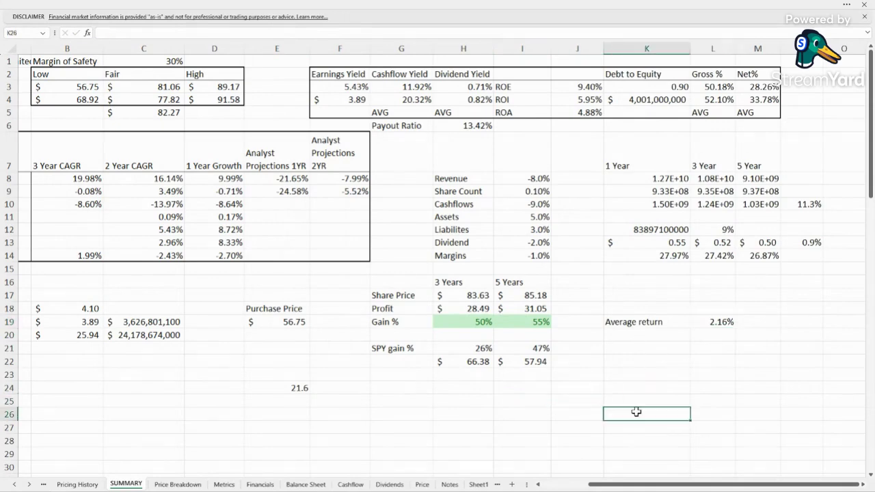
click(680, 376)
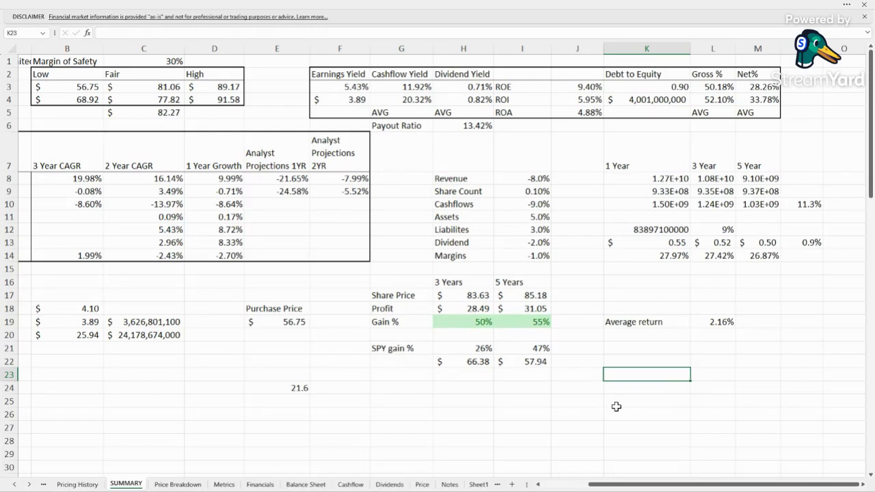
click(666, 424)
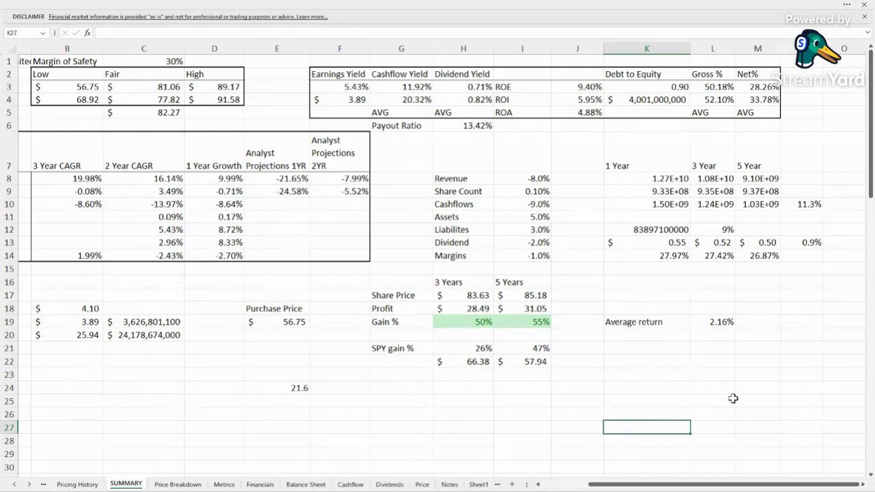
click(623, 375)
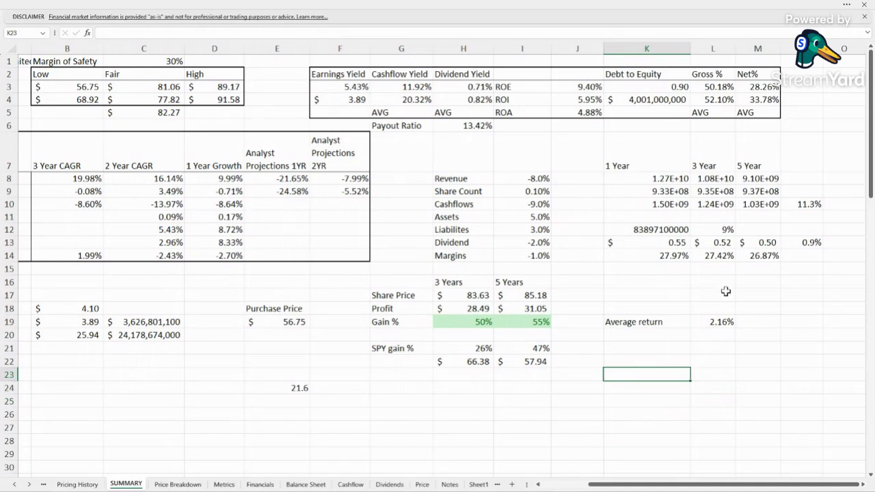
click(554, 409)
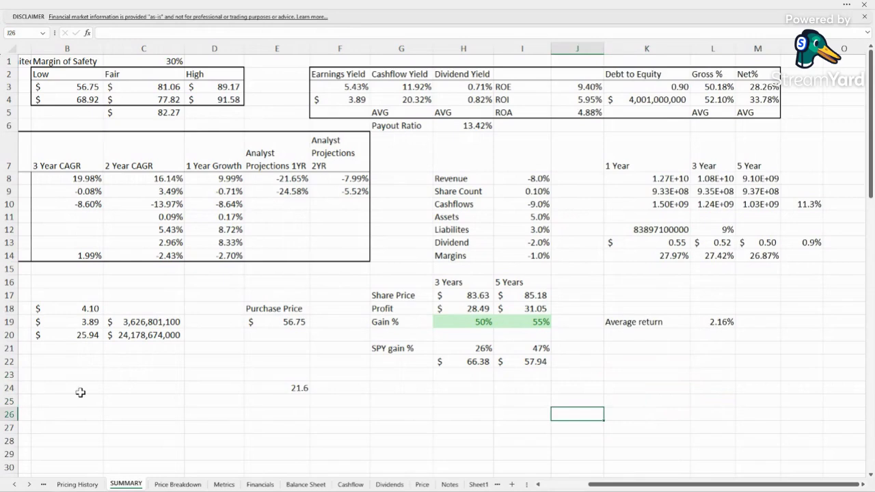